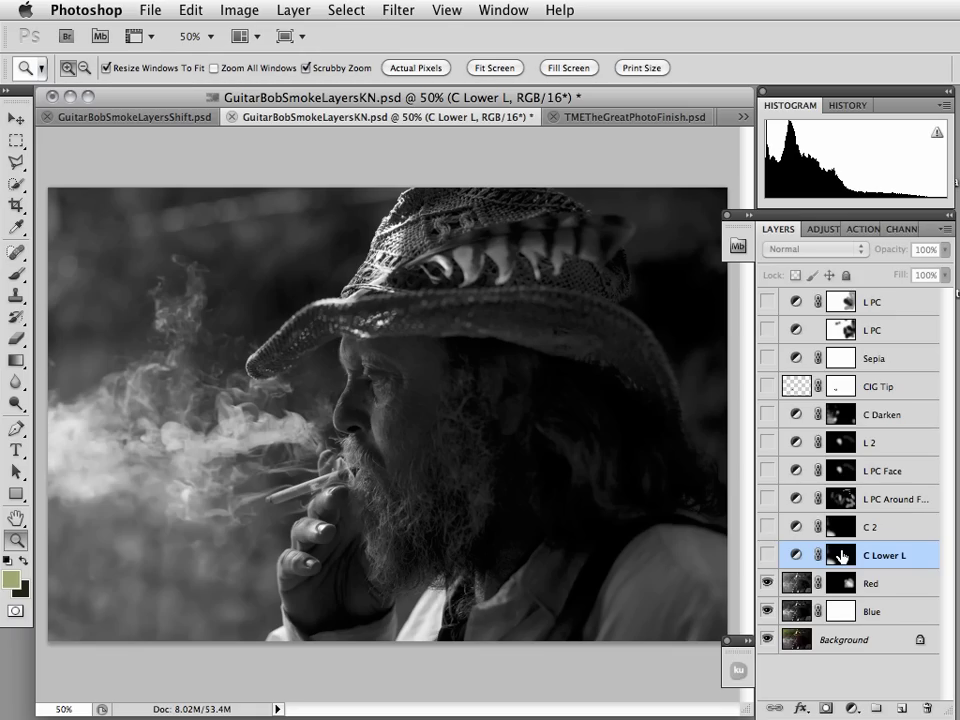
- Add a Curves adjustment layer above the Red layer and darken the midtones with a curve point at input 140, output 102
click(791, 610)
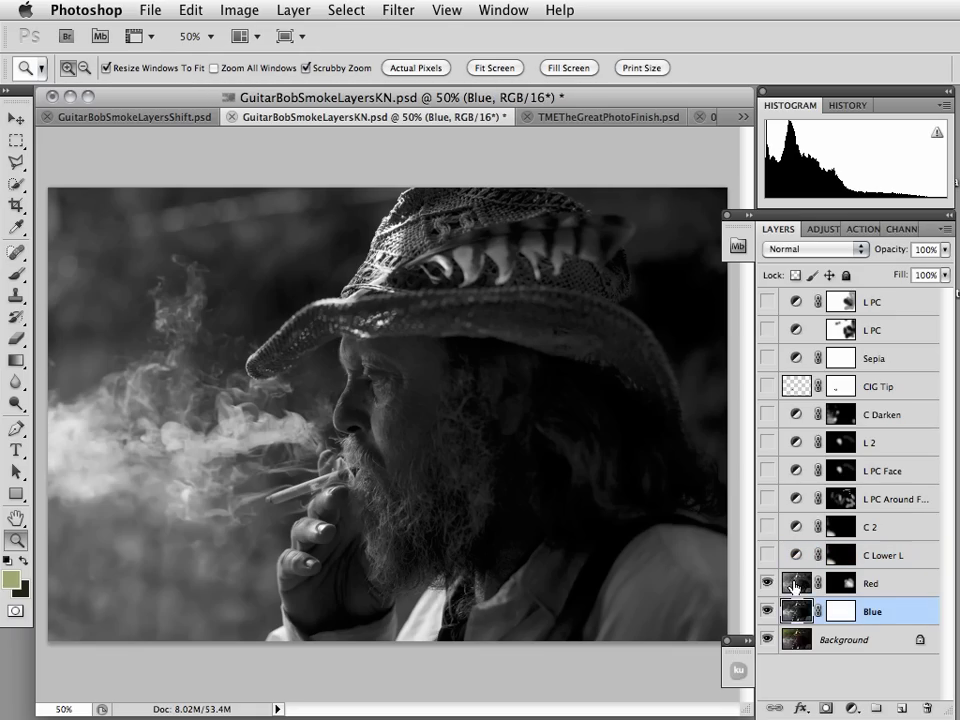
click(793, 584)
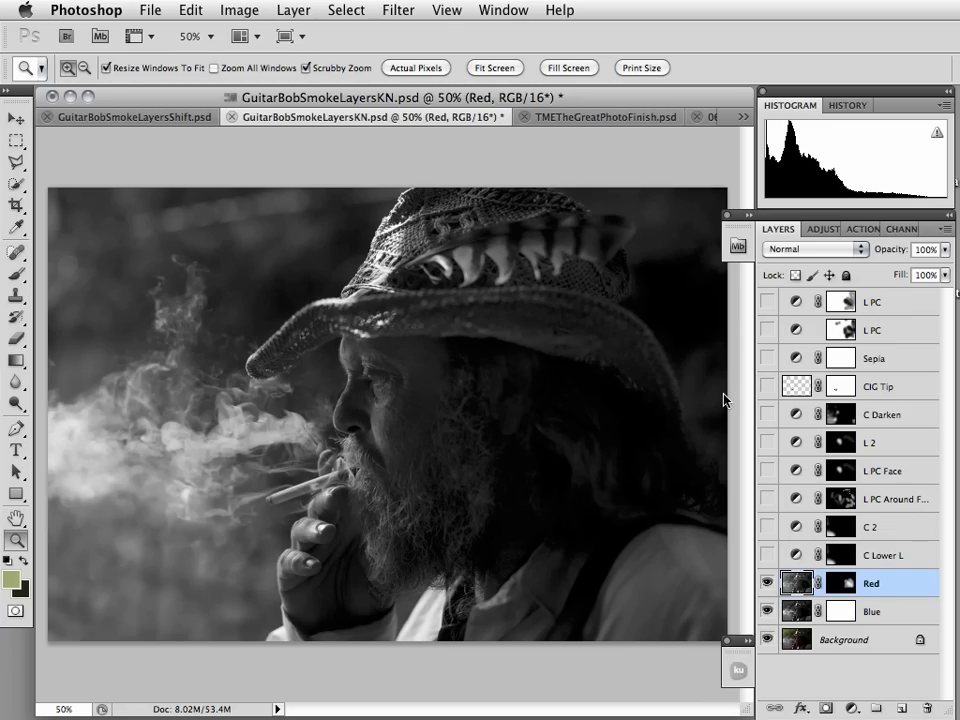
click(825, 234)
click(867, 288)
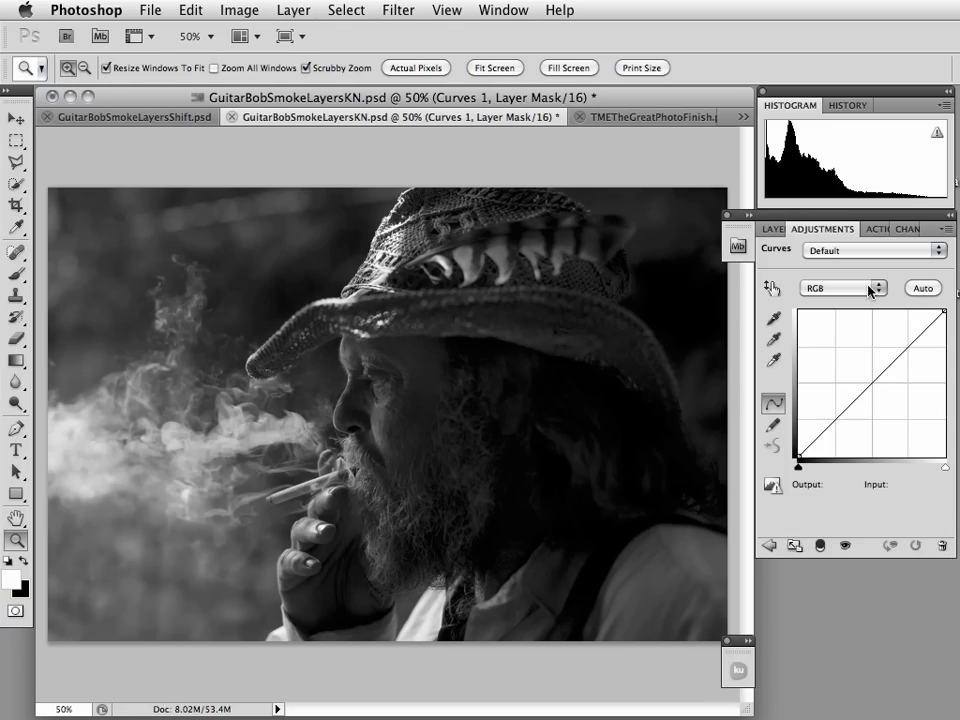
click(772, 289)
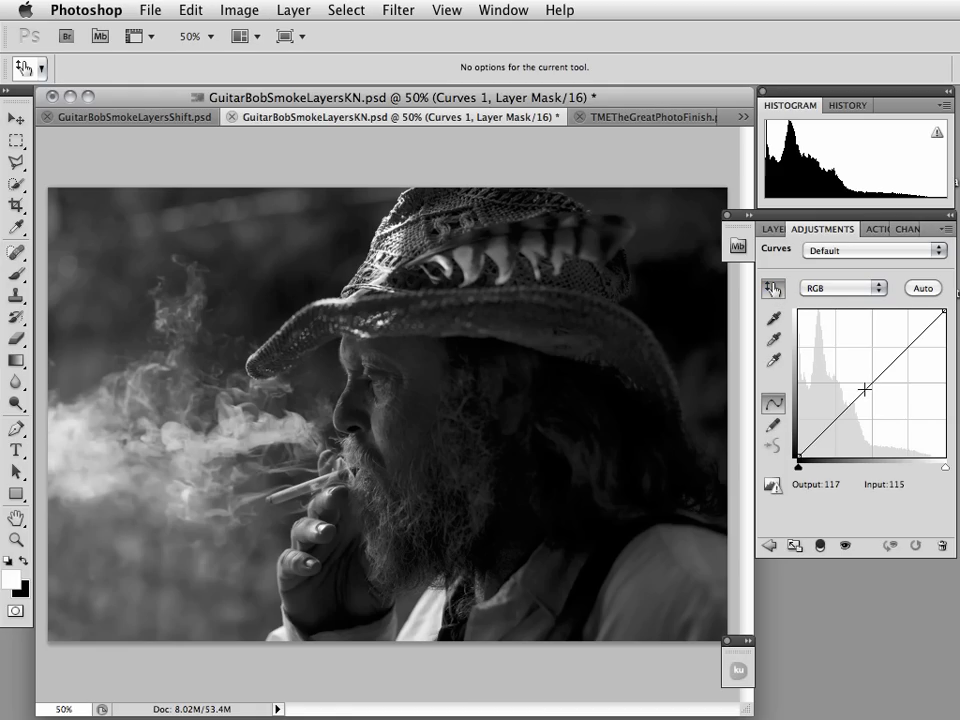
drag(864, 389, 879, 397)
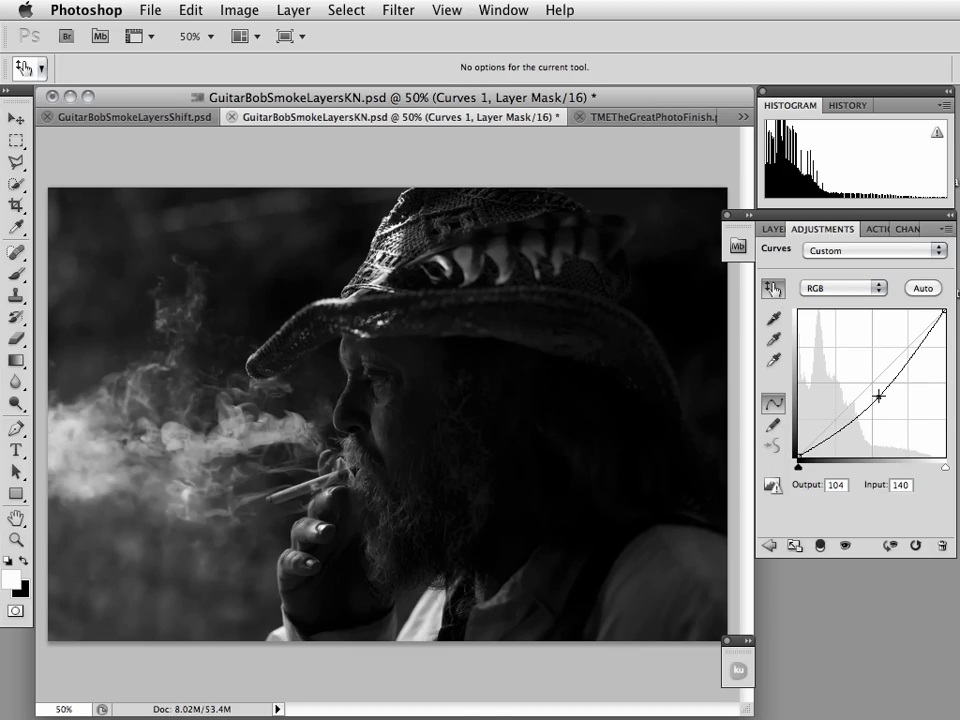
drag(878, 396, 878, 397)
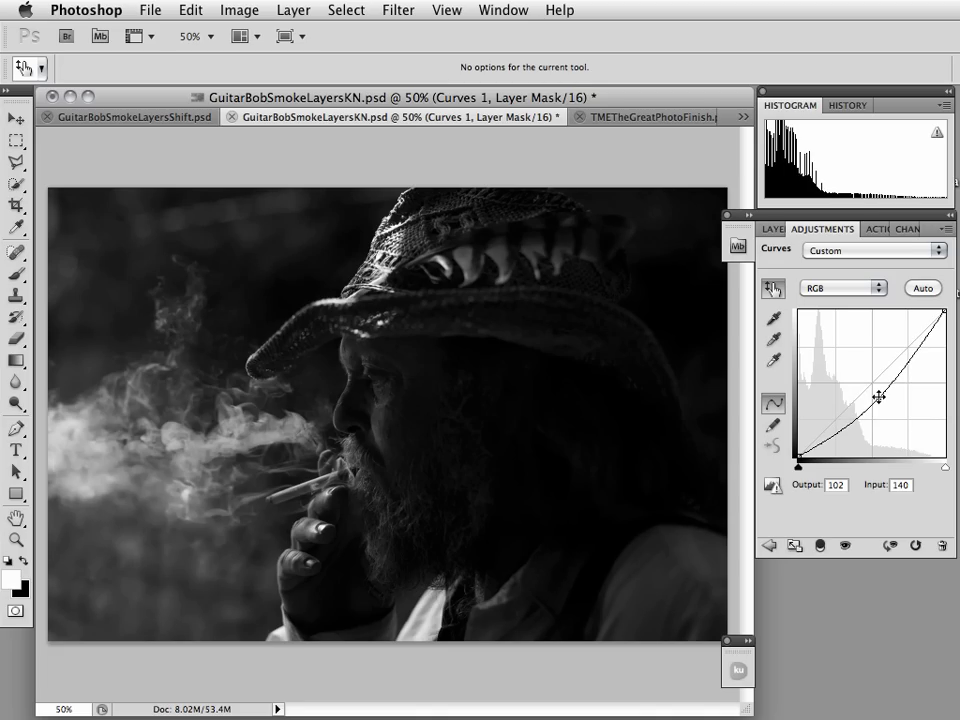
- Fill the Curves 1 layer mask with black to hide the darkening
click(771, 229)
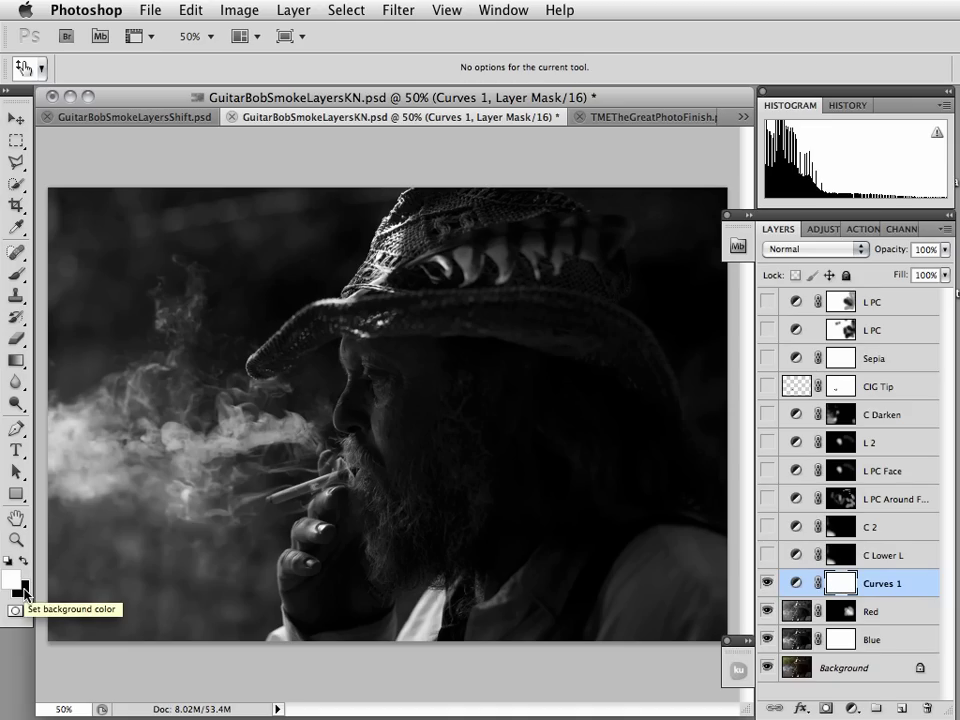
key(super+BackSpace)
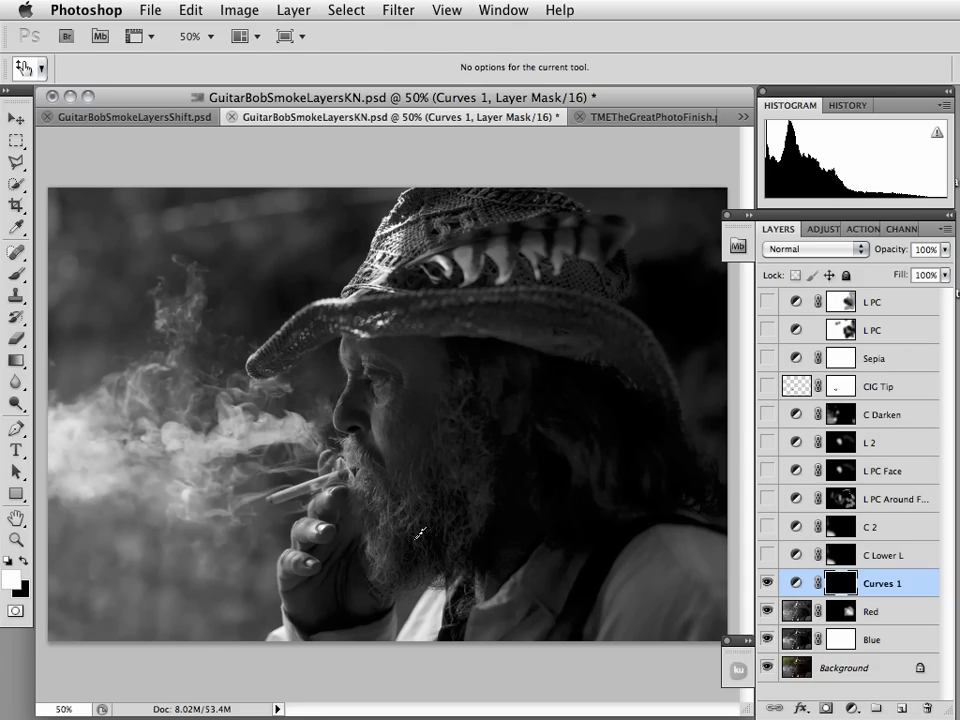
- Paint the Curves 1 mask white over the photo's lower-left background with a soft 250 px brush at 5% opacity
key(b)
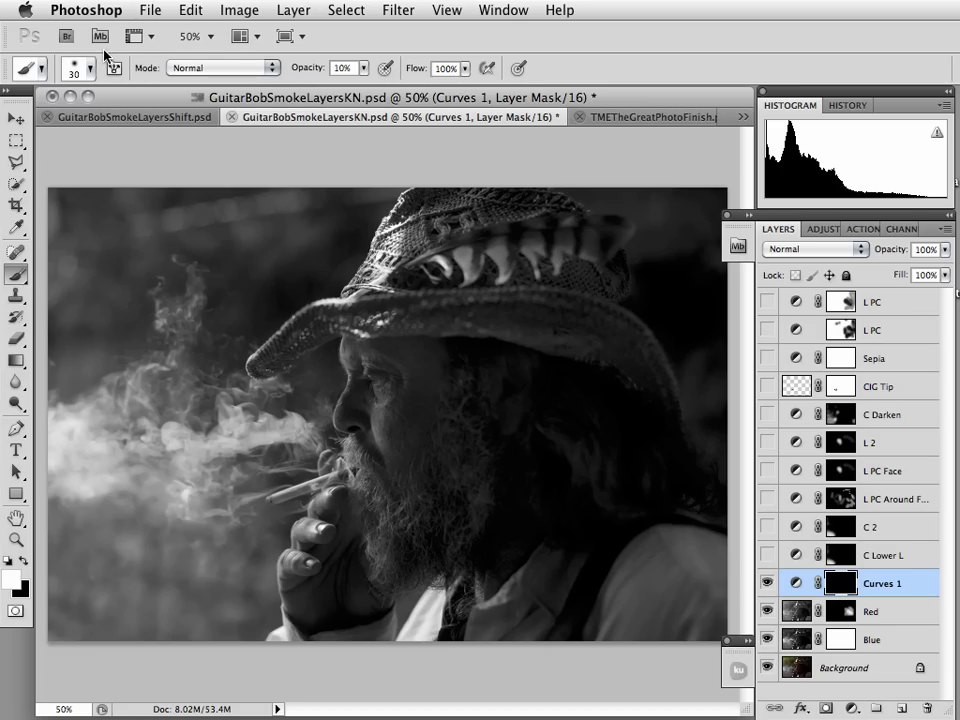
click(80, 68)
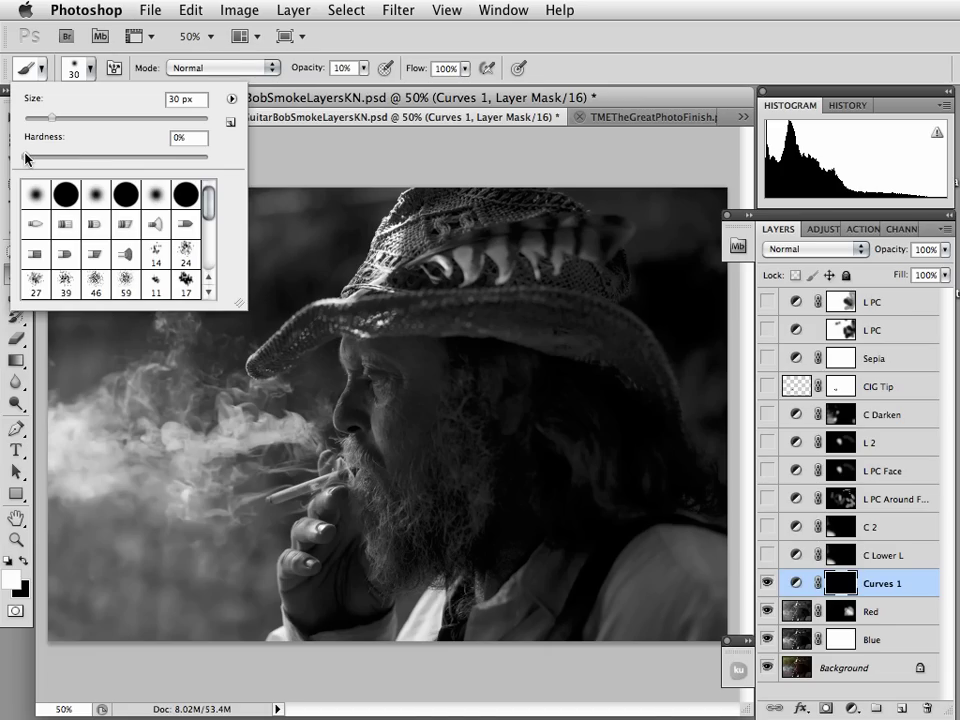
click(278, 155)
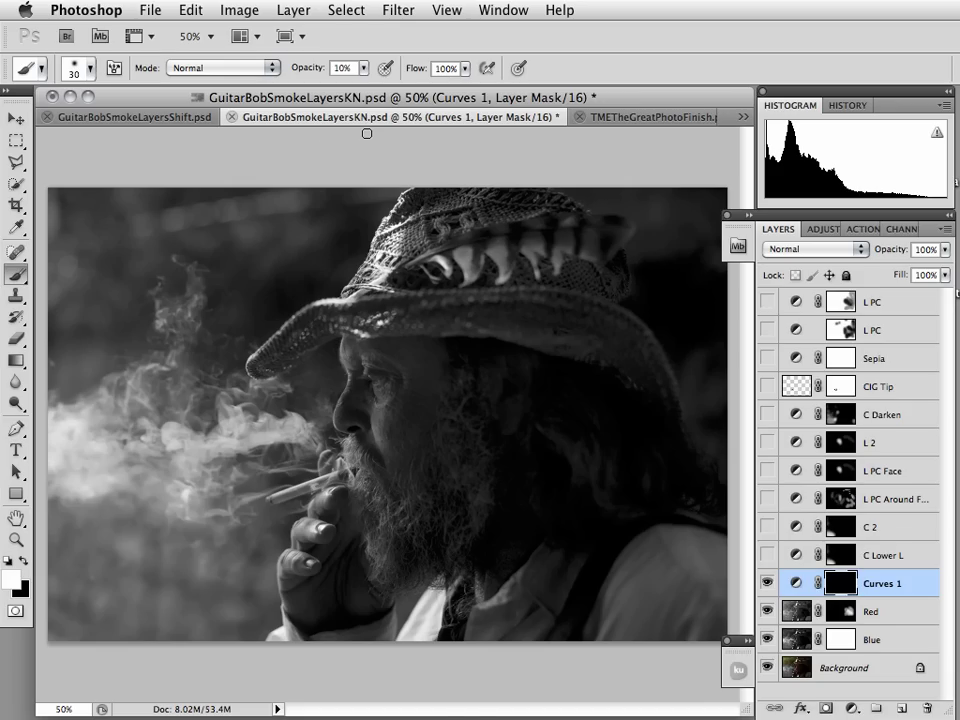
key(0)
key(5)
key(bracketright)
key(bracketright)
key(bracketright)
key(bracketright)
key(bracketright)
key(bracketright)
key(bracketright)
key(bracketright)
key(bracketright)
key(bracketright)
key(bracketright)
key(bracketright)
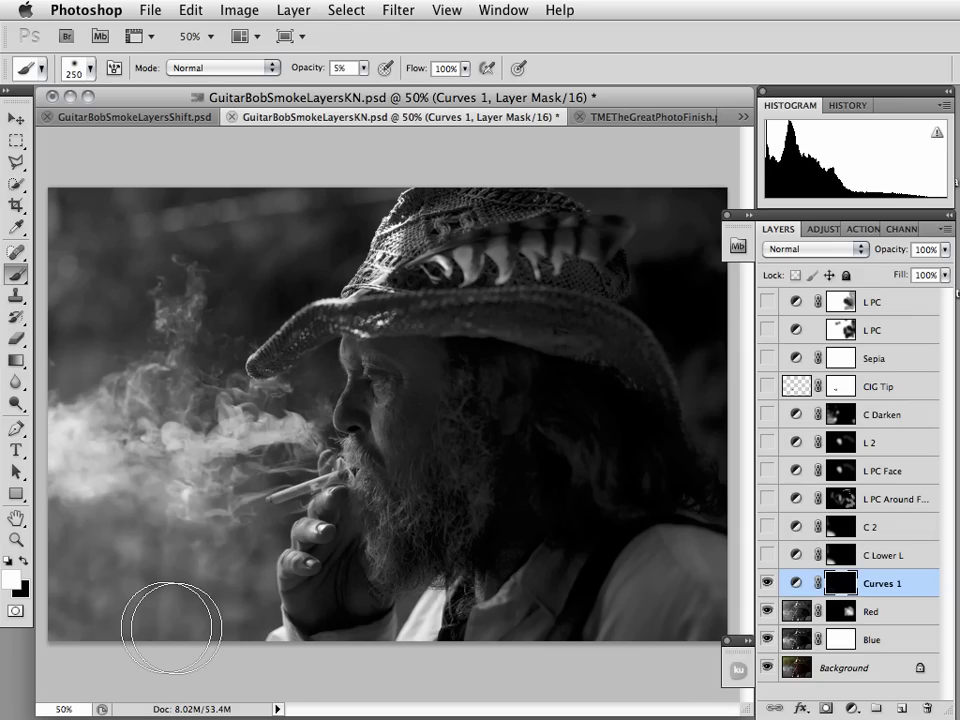
drag(172, 620, 241, 612)
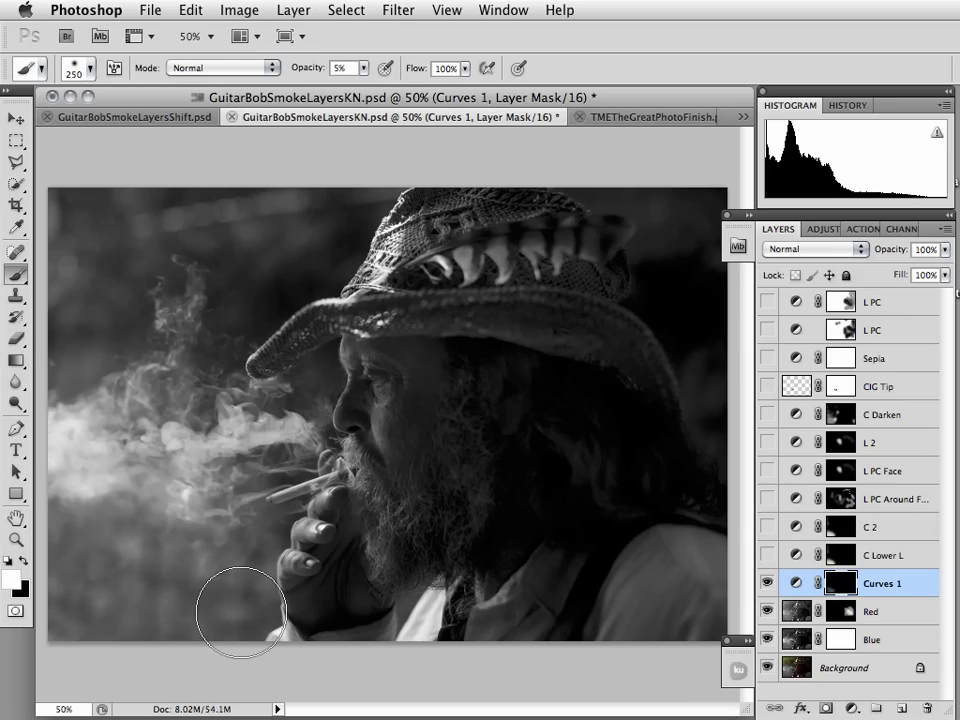
drag(146, 561, 85, 622)
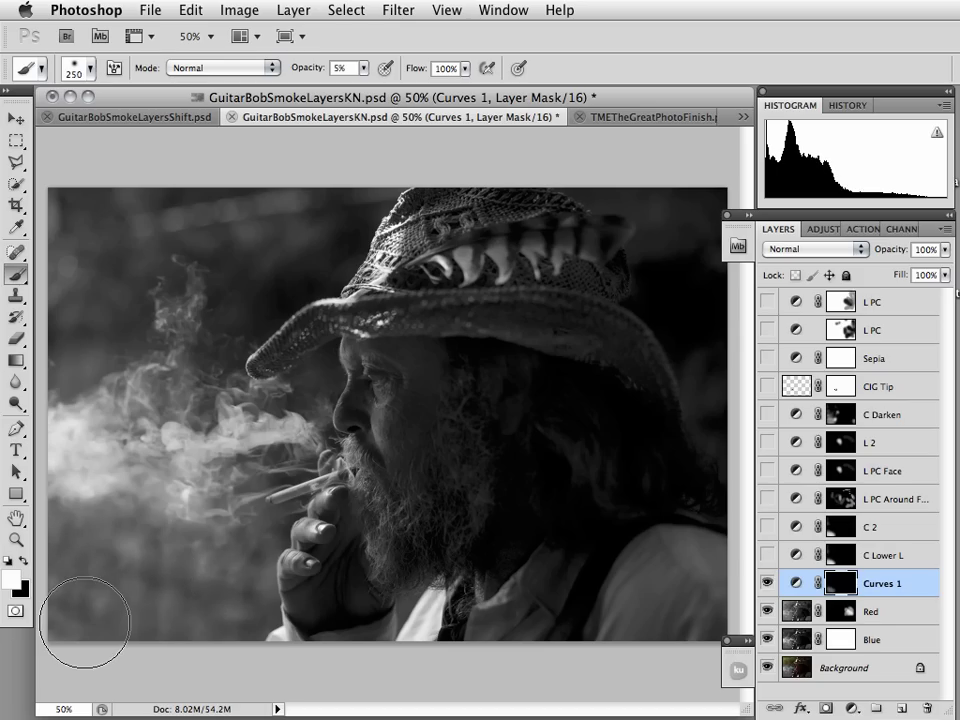
- Compare the photo with and without the Curves 1 layer, and inspect its mask on its own
click(768, 583)
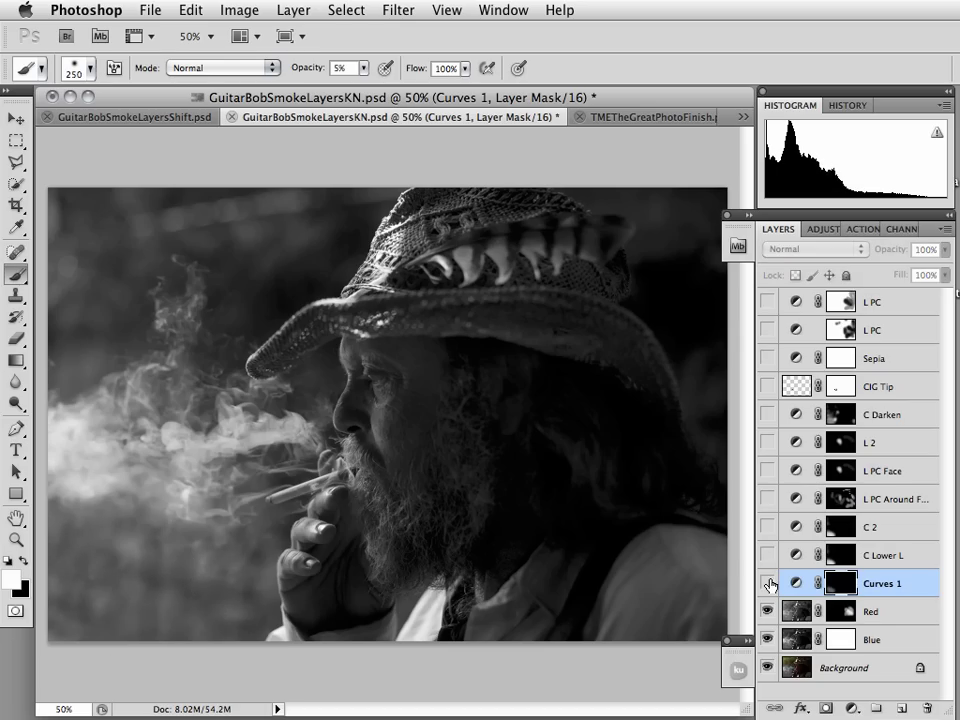
click(768, 583)
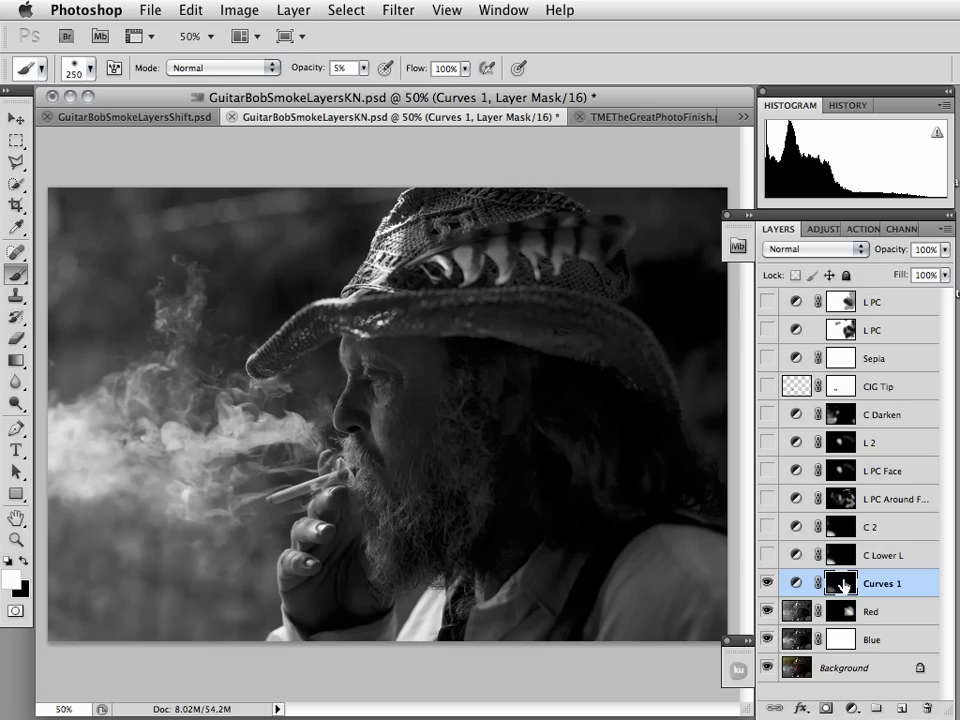
alt+click(843, 585)
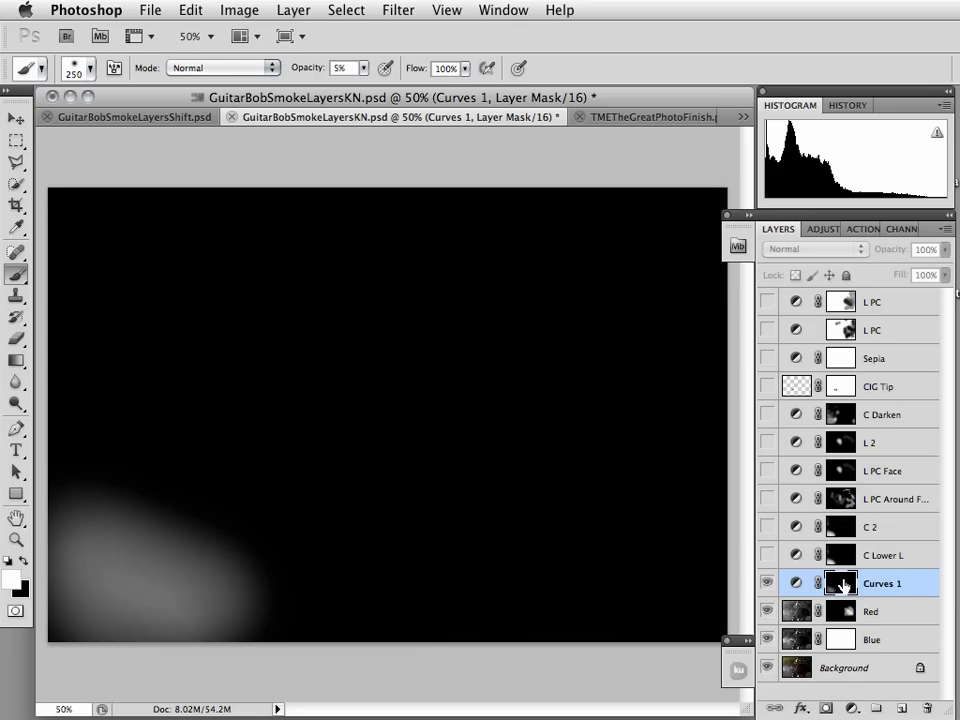
alt+click(843, 585)
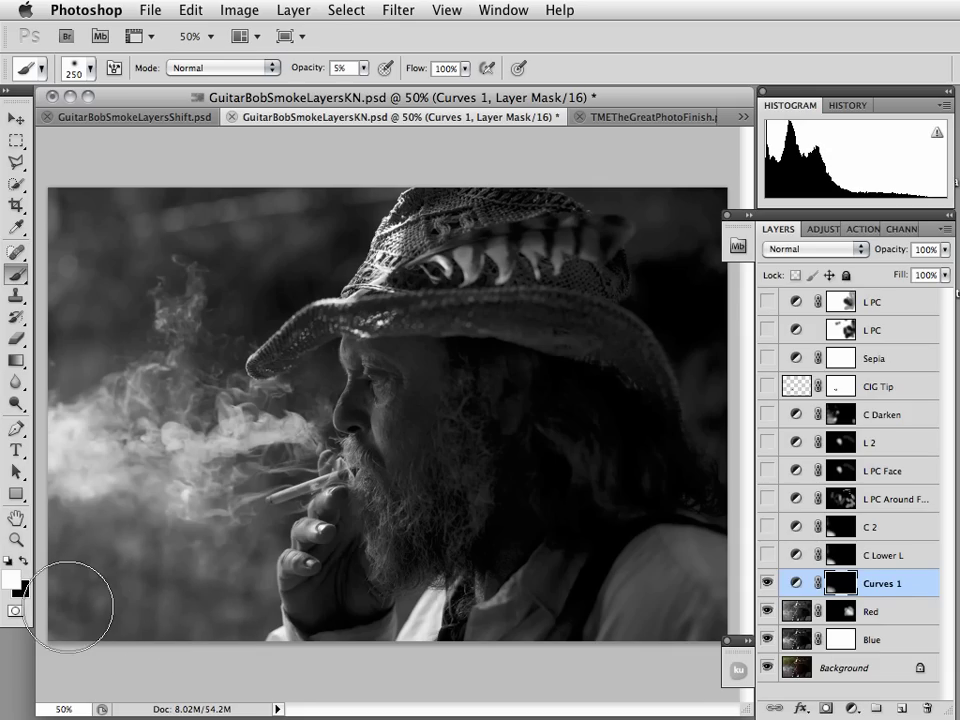
- Enlarge the brush to 400 px and paint more darkening over the lower-left background beside the hand
key(bracketright)
key(bracketright)
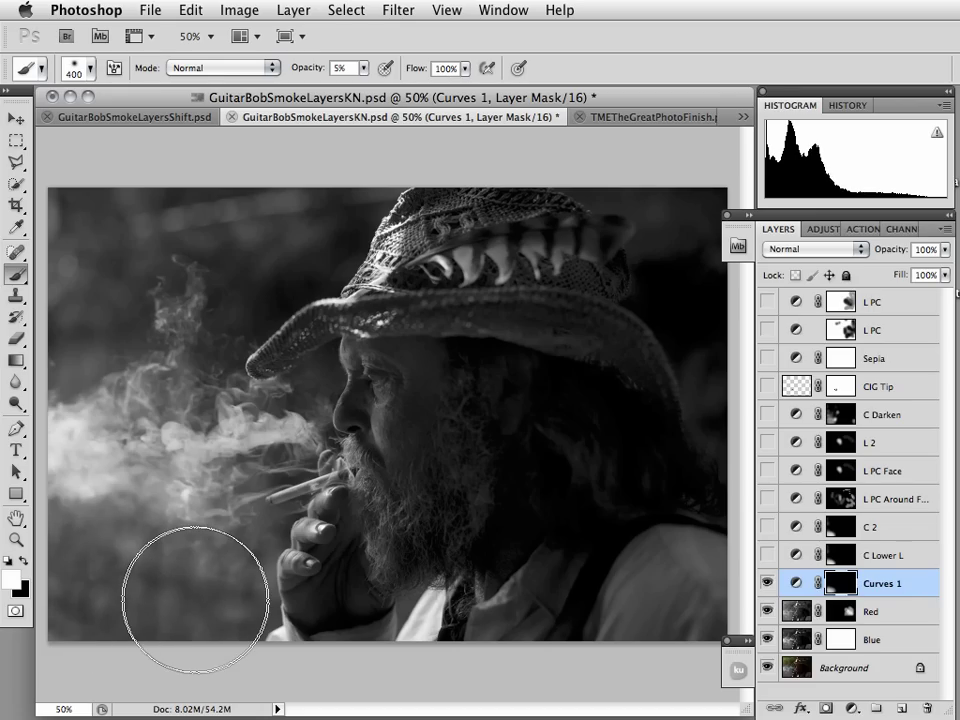
drag(221, 619, 209, 615)
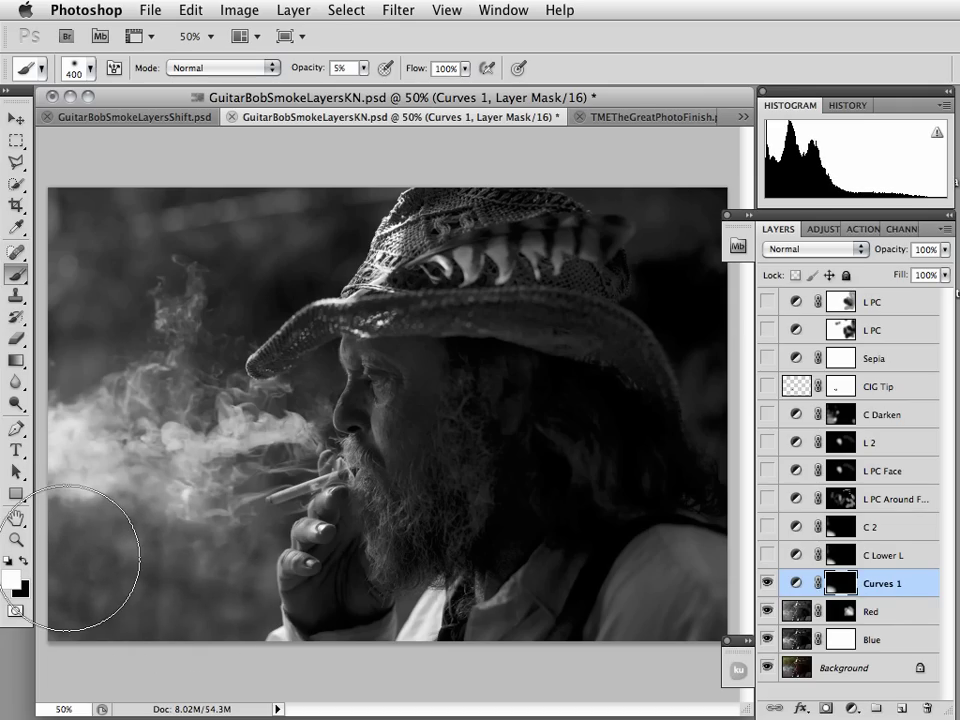
- Reduce the brush to 50 px to refine the darkening along the smoke's lower edge, and compare with the Curves 1 layer hidden
key(bracketleft)
key(bracketleft)
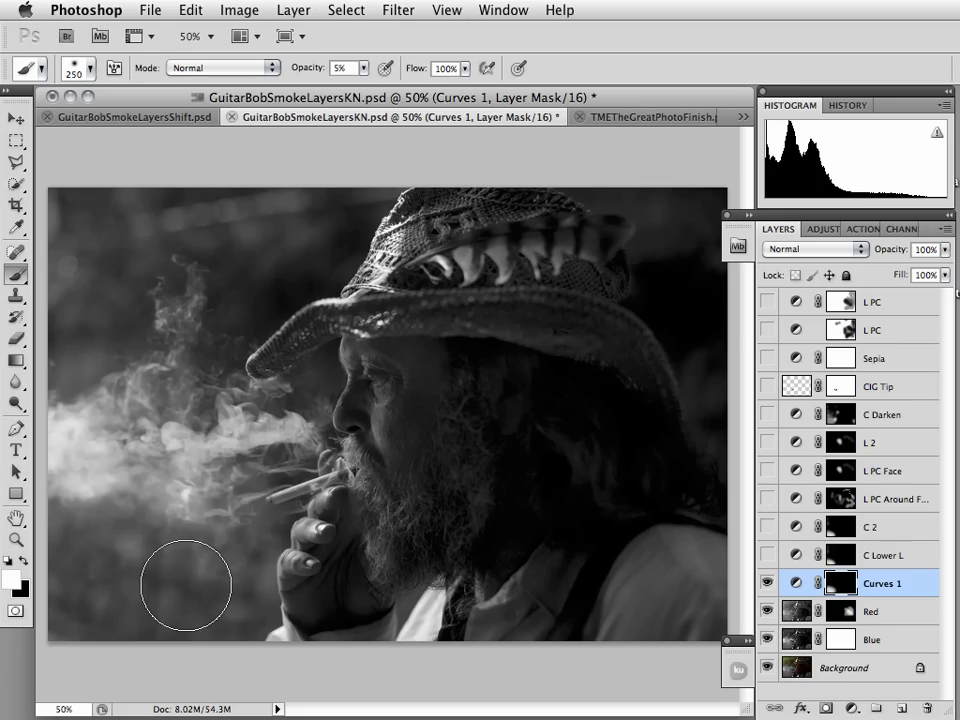
key(bracketleft)
key(bracketleft)
key(bracketleft)
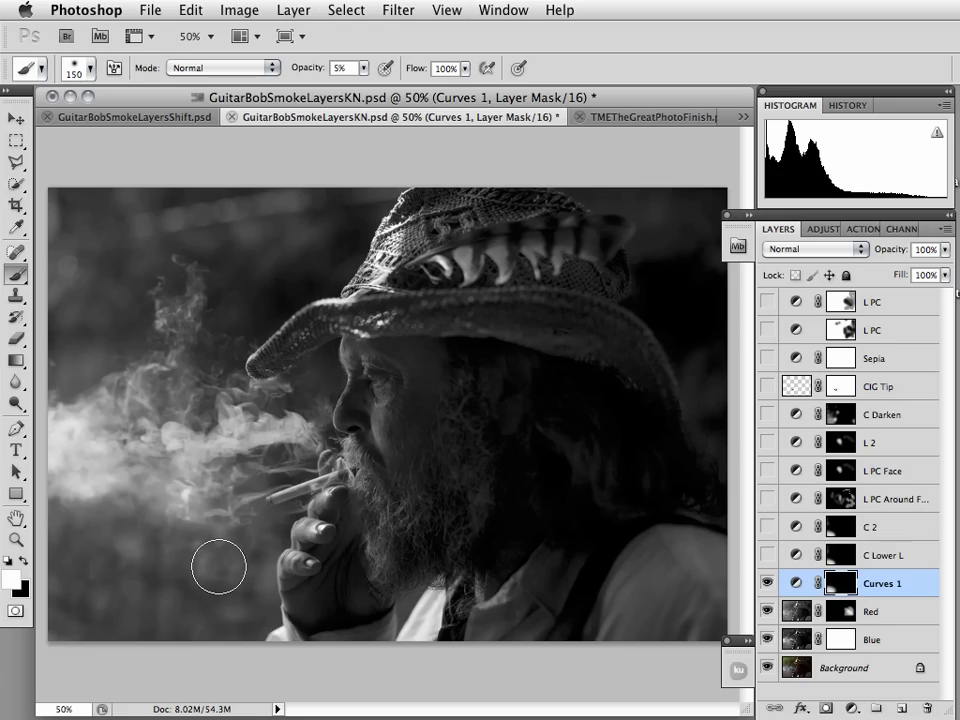
key(bracketleft)
key(bracketleft)
key(bracketleft)
key(bracketleft)
key(bracketleft)
key(bracketleft)
key(bracketleft)
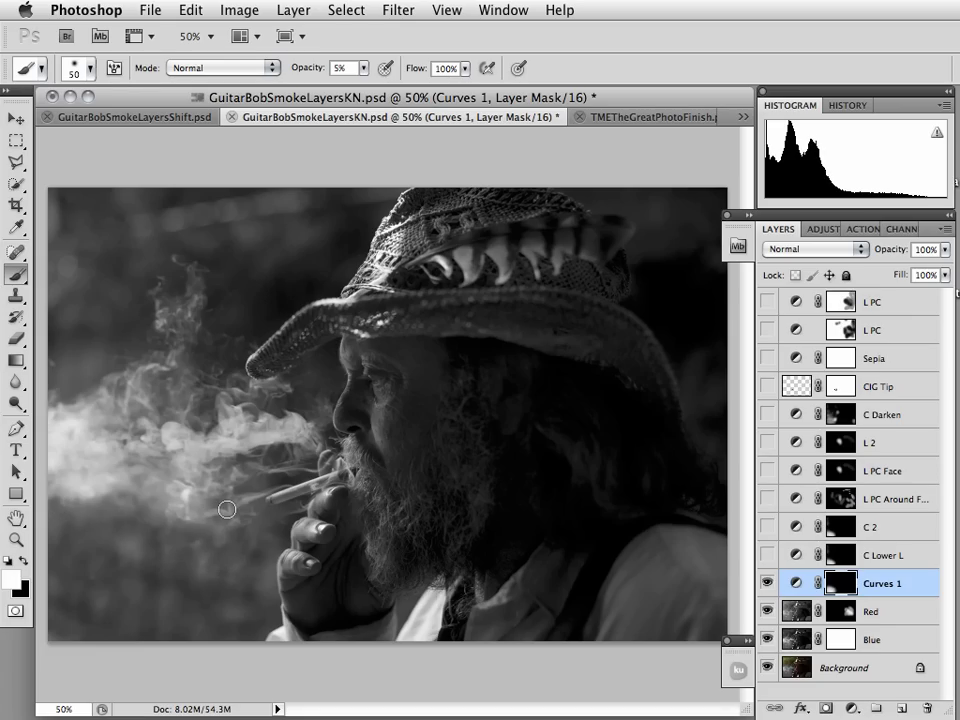
click(767, 583)
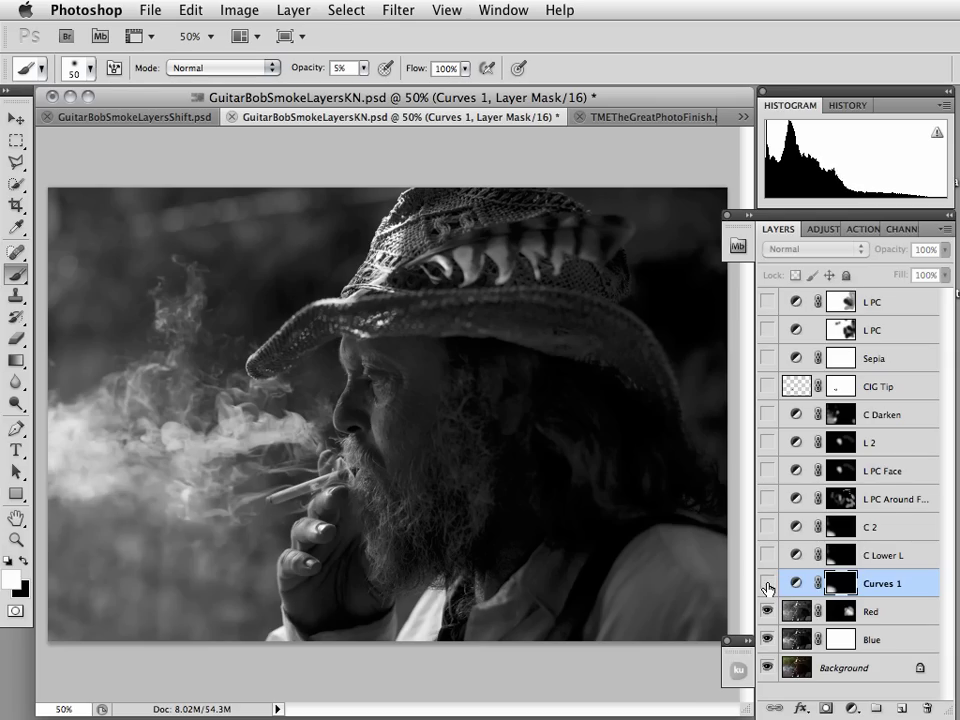
click(767, 583)
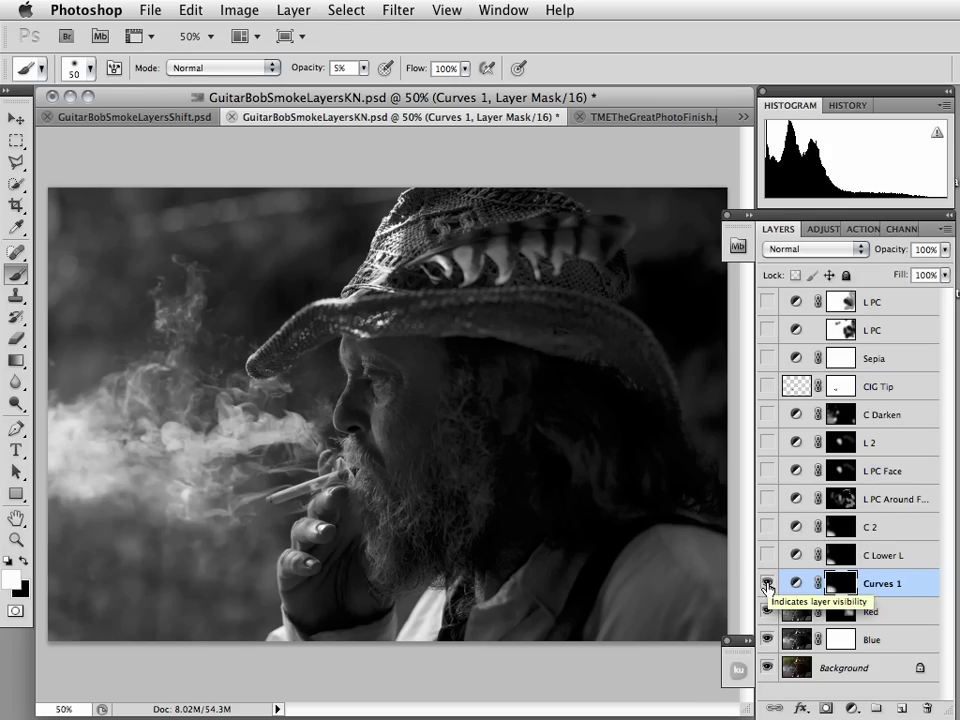
- Switch to black paint and clean up the mask around the hand, ending with a 70 px brush at 10% opacity
key(x)
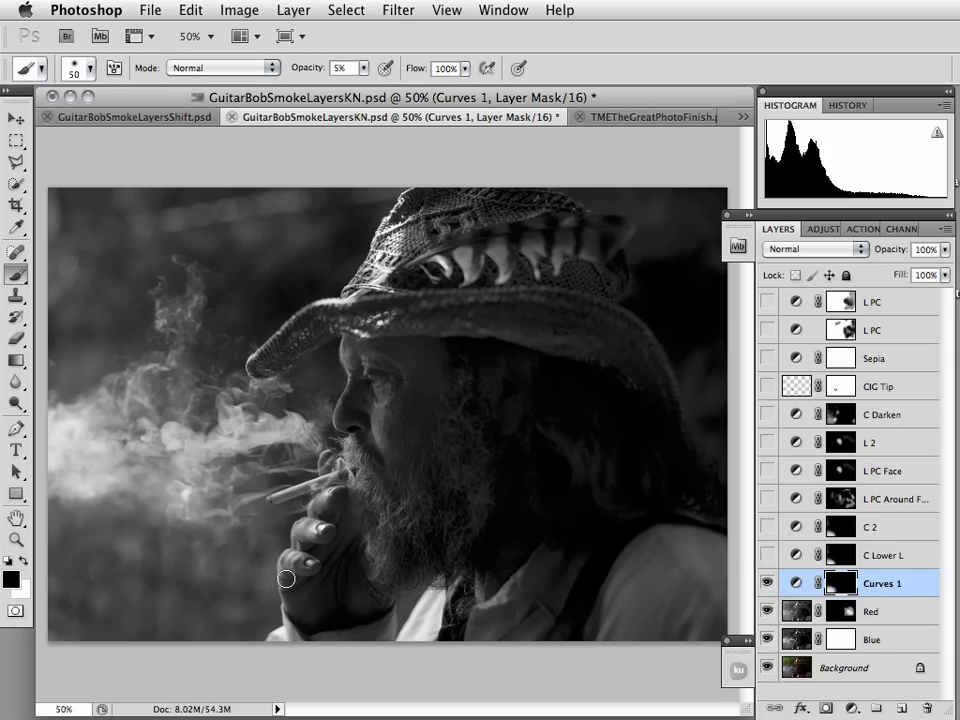
key(bracketleft)
key(bracketleft)
key(bracketleft)
key(bracketright)
key(2)
key(bracketright)
key(bracketright)
key(bracketright)
key(bracketright)
key(bracketright)
key(1)
- View the Curves 1 layer mask on its own and return to the photo
click(805, 586)
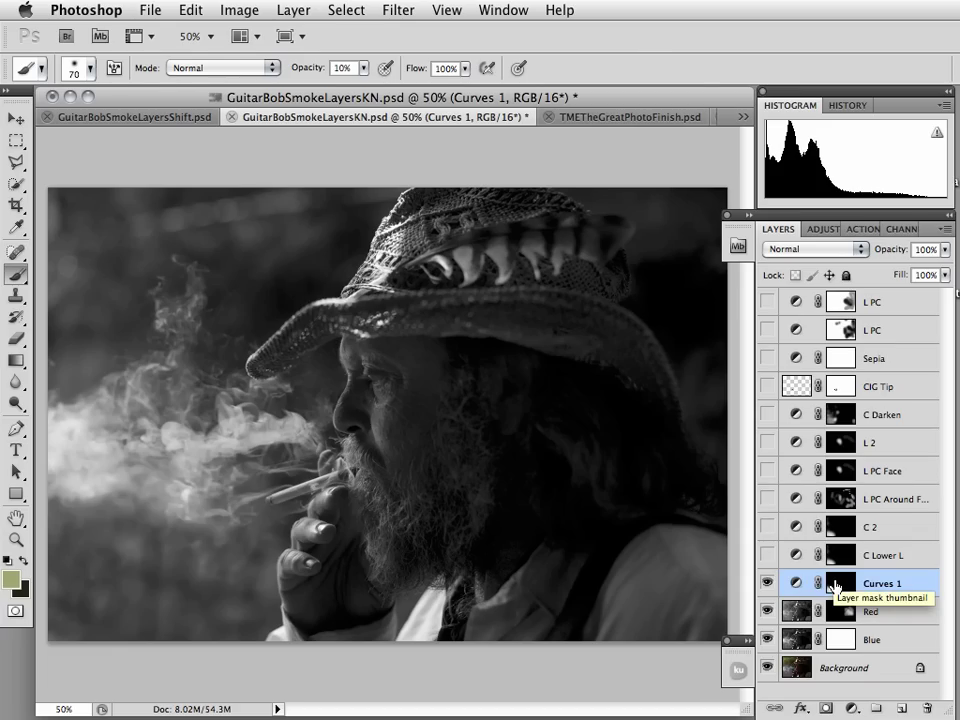
alt+click(836, 585)
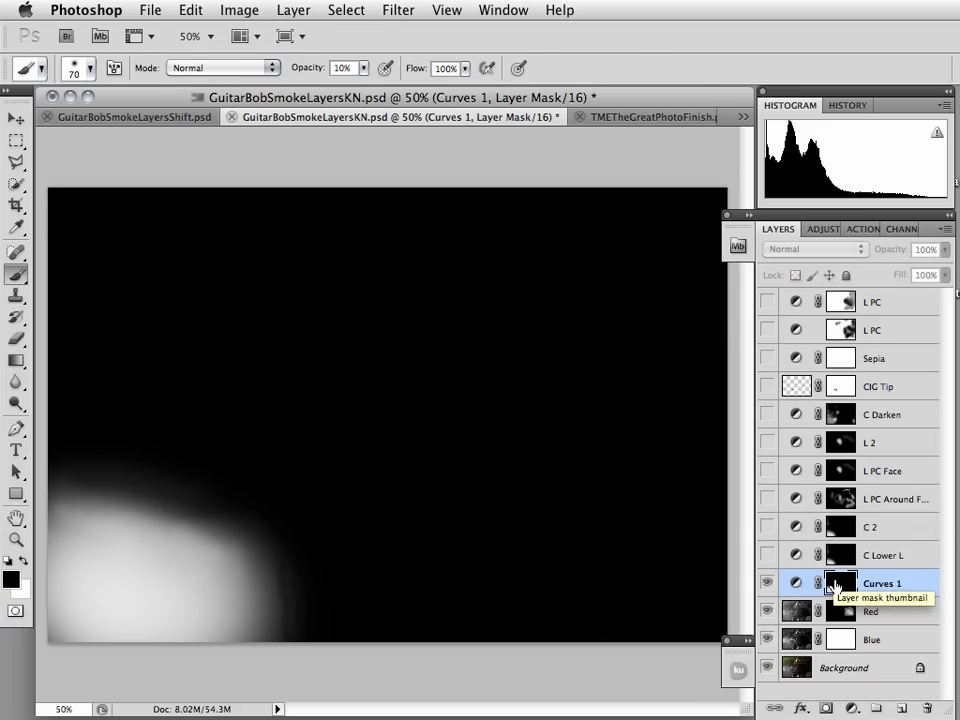
alt+click(836, 585)
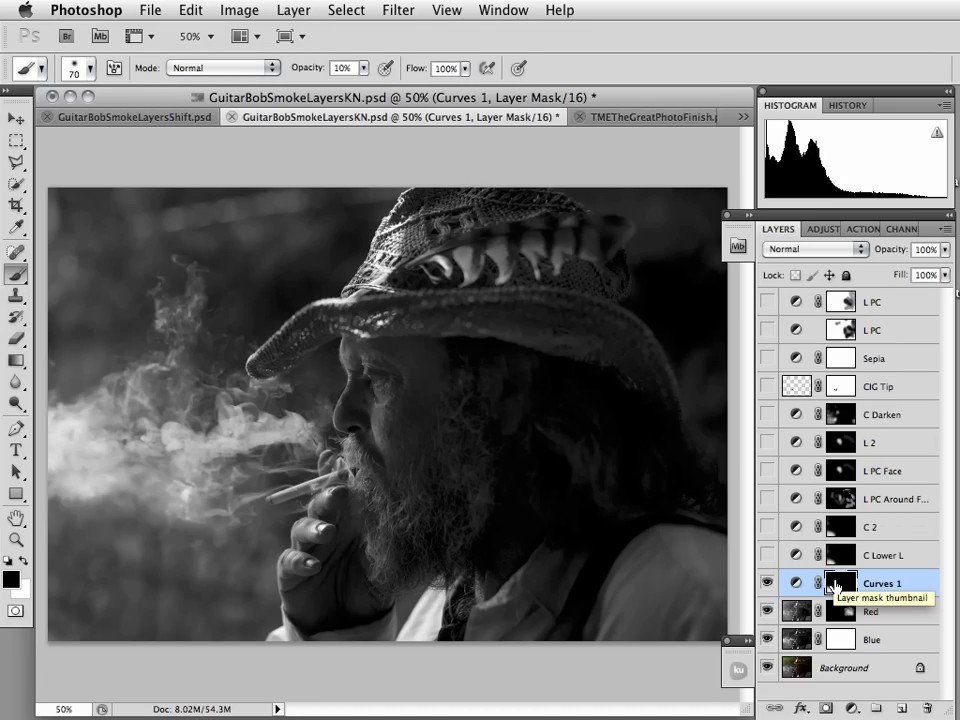
- Duplicate the Curves 1 layer and set the copy's opacity to 50%
key(ctrl+j)
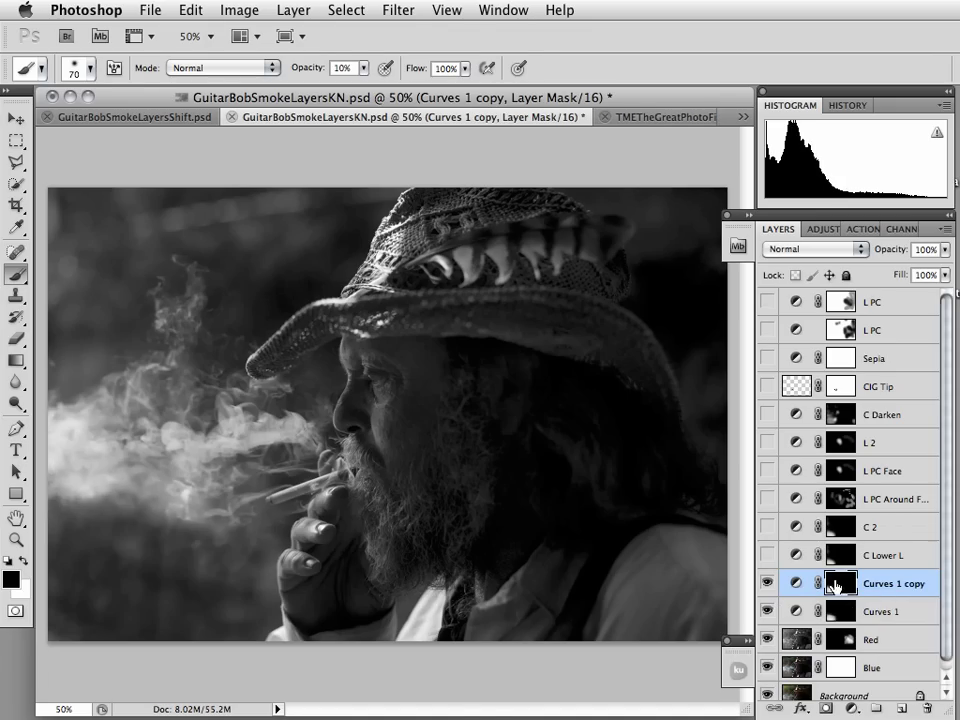
click(944, 250)
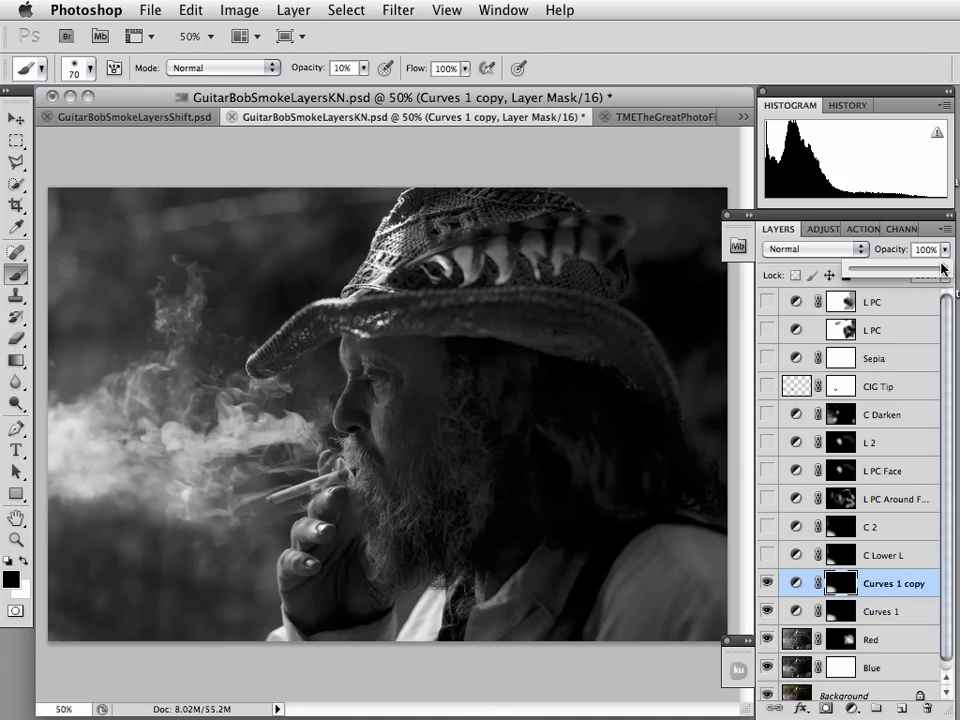
drag(943, 268, 898, 272)
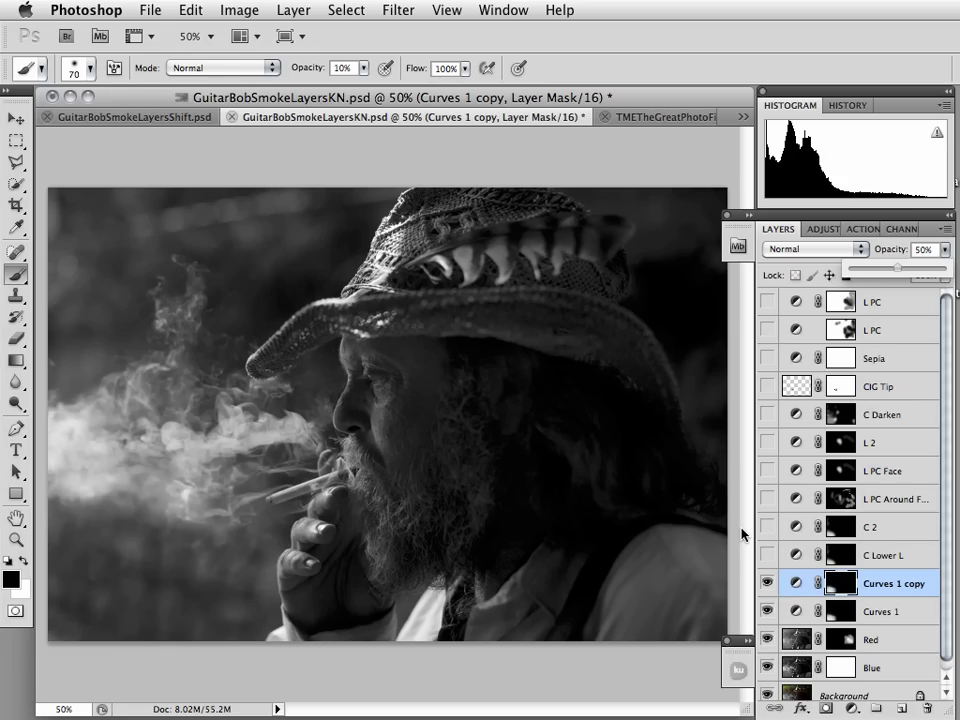
- Add a Levels adjustment layer above Curves 1 copy with a black input of 5 and a white input of 172
click(797, 582)
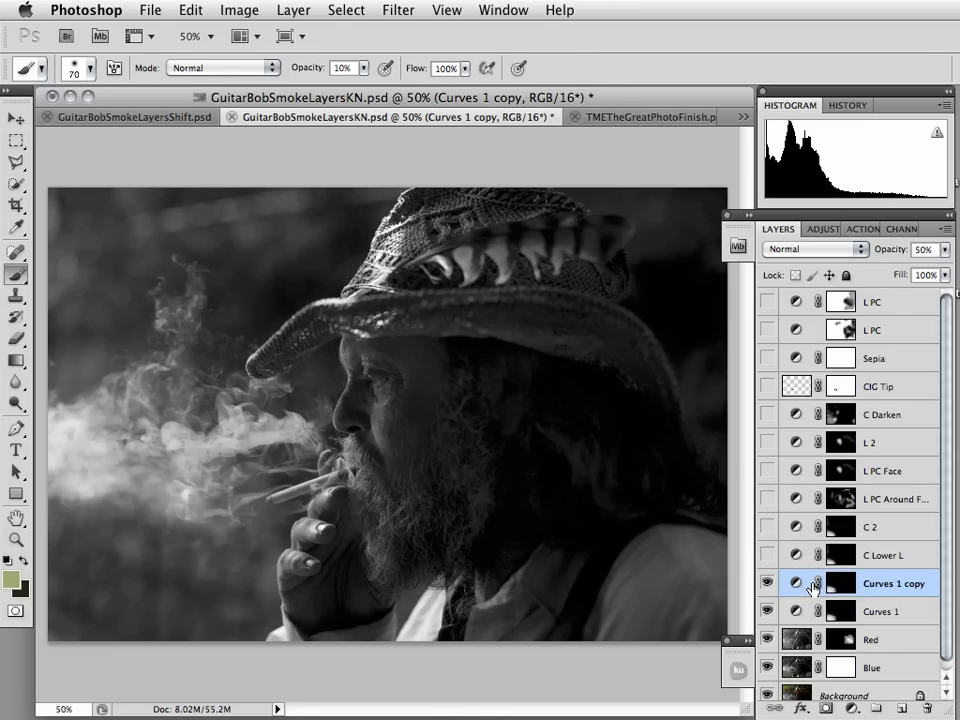
click(823, 229)
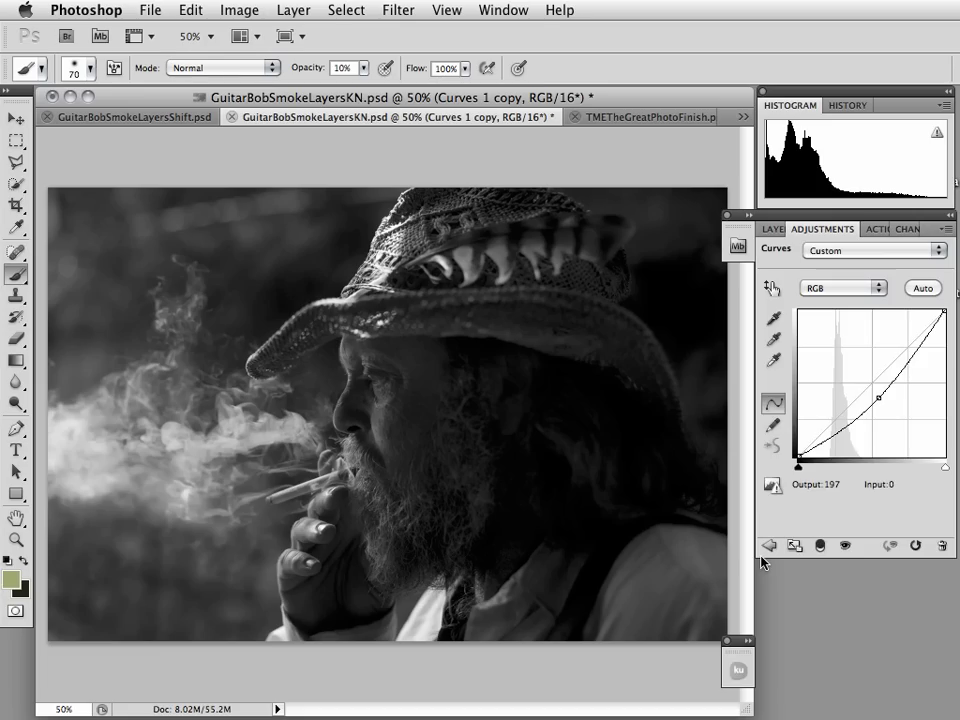
click(769, 545)
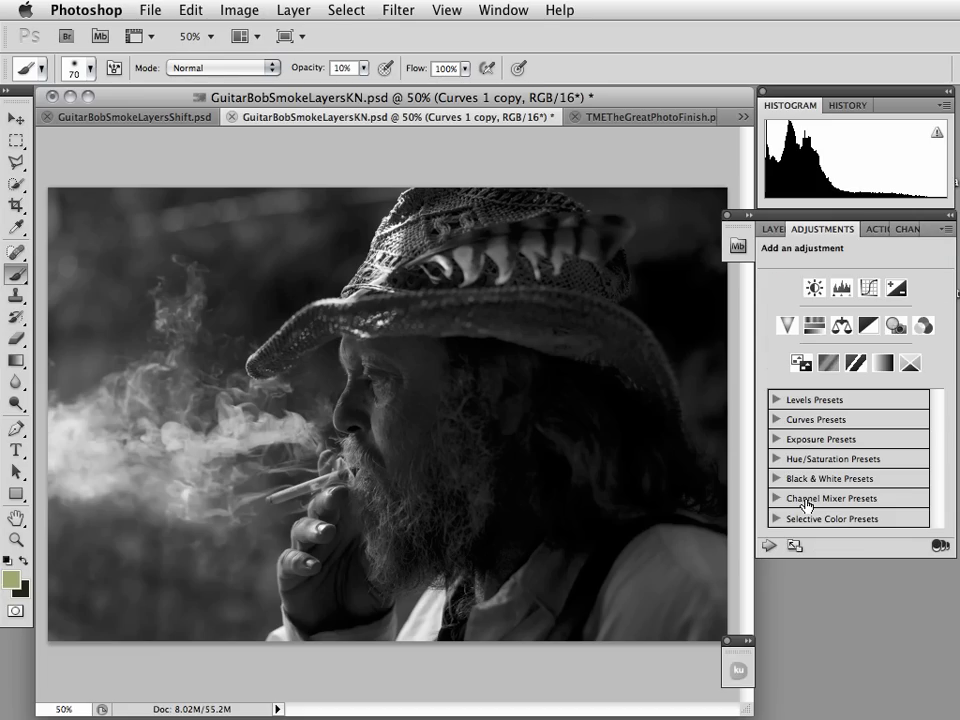
click(843, 290)
drag(946, 391, 901, 391)
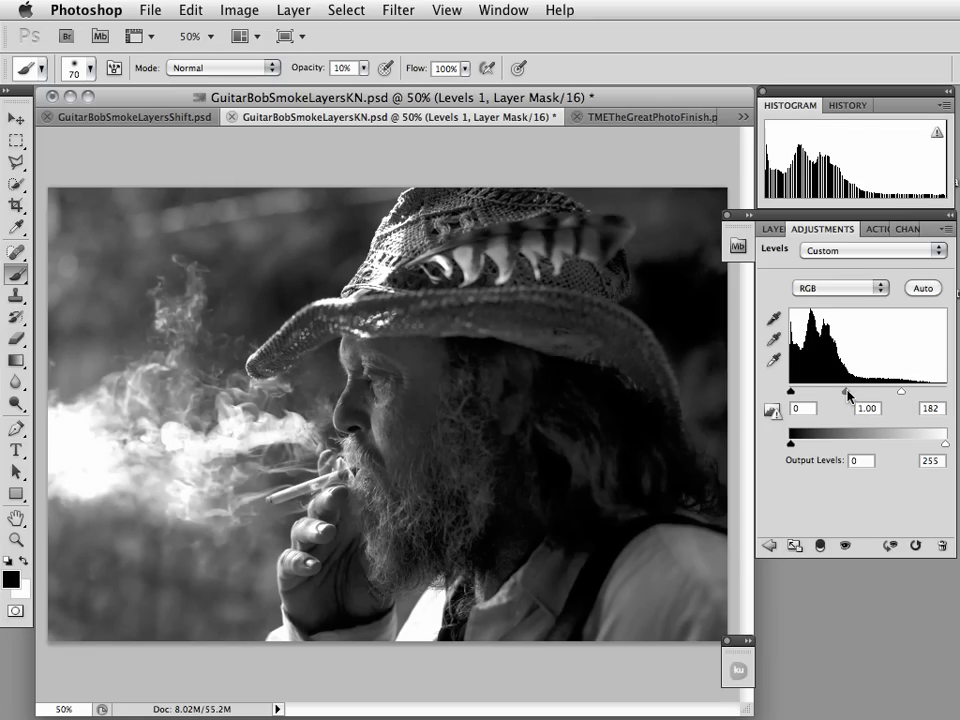
drag(790, 391, 794, 391)
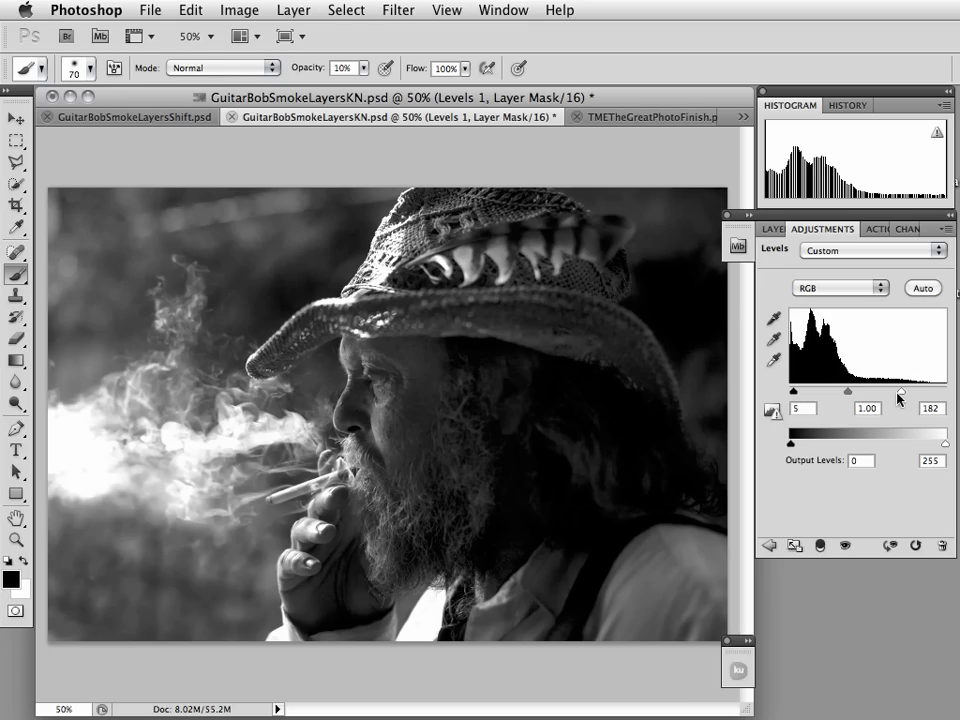
drag(901, 391, 896, 391)
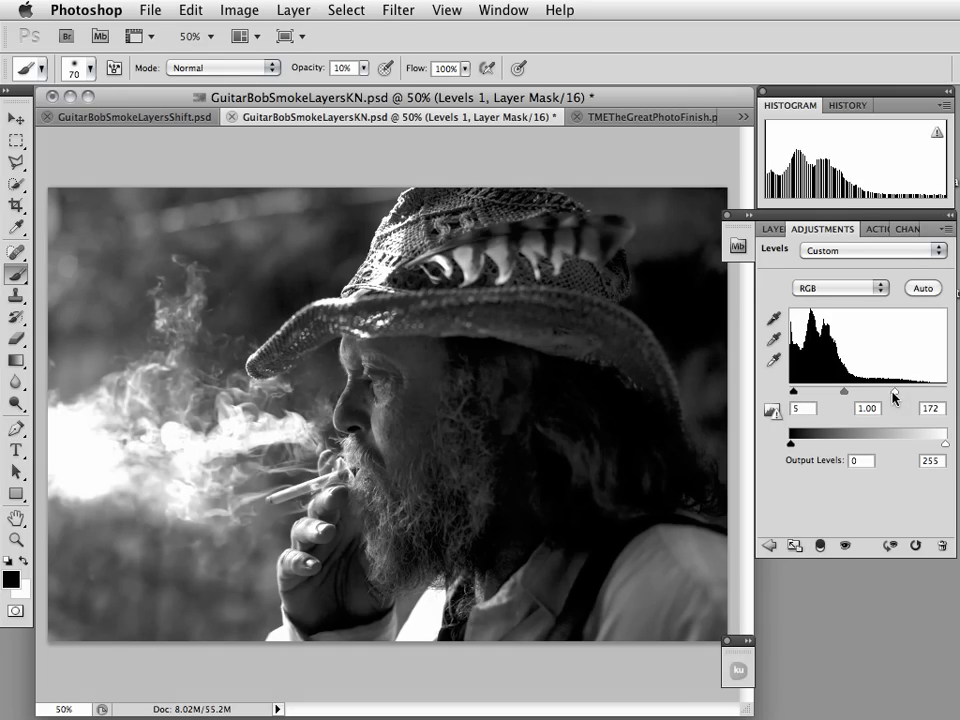
- Fill the Levels 1 layer mask with black and make white the foreground color
click(777, 230)
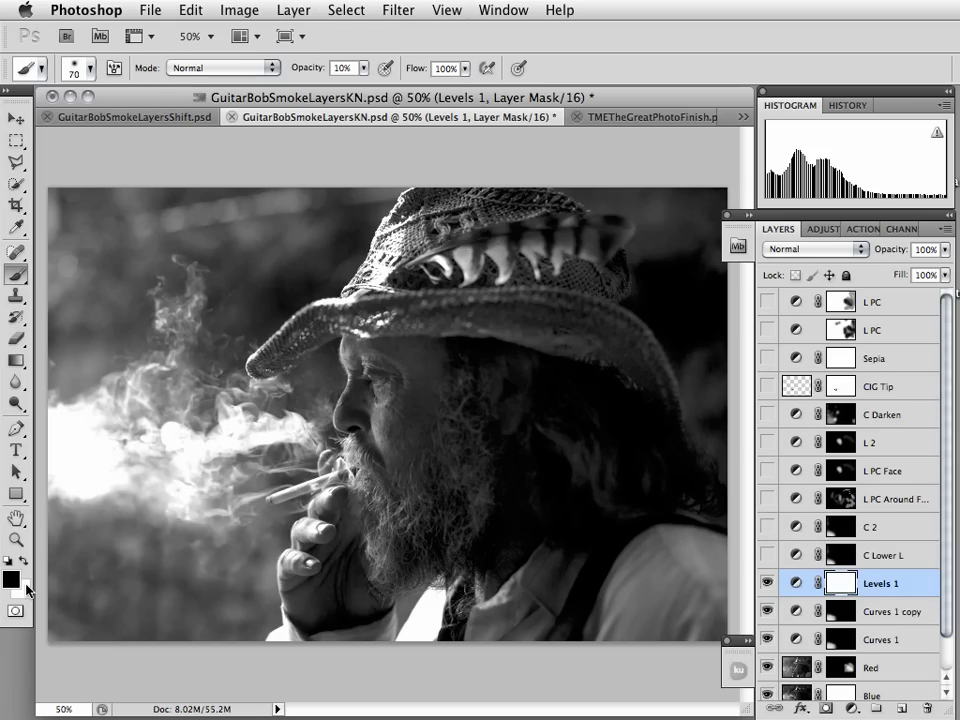
key(x)
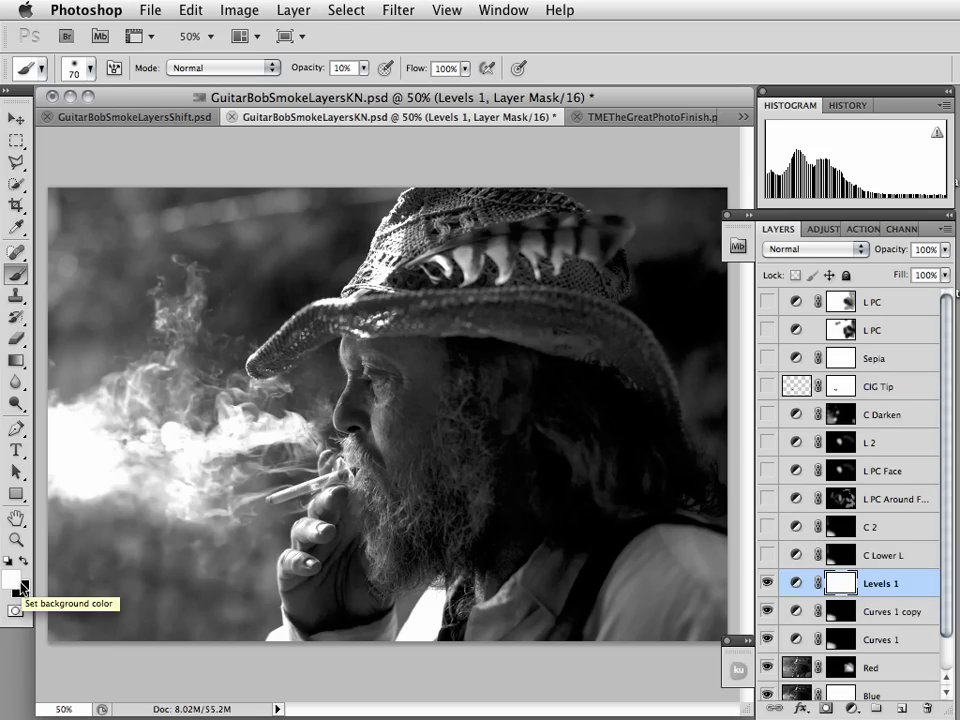
key(super+BackSpace)
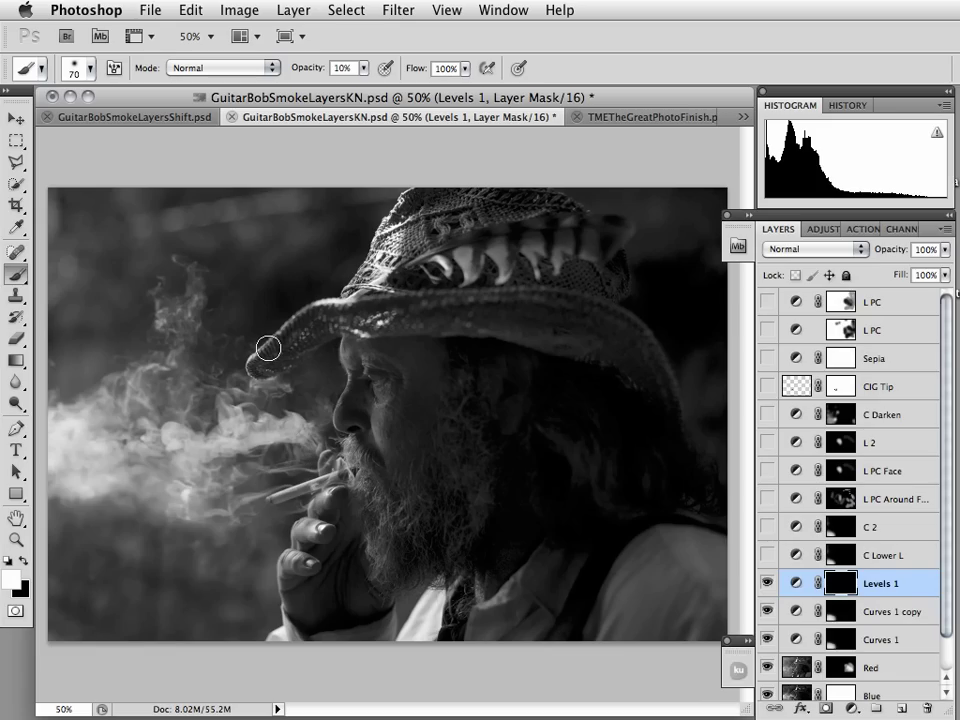
- Set the brush opacity to 5% and paint white on the Levels 1 mask with a smaller brush along the hat brim
click(83, 69)
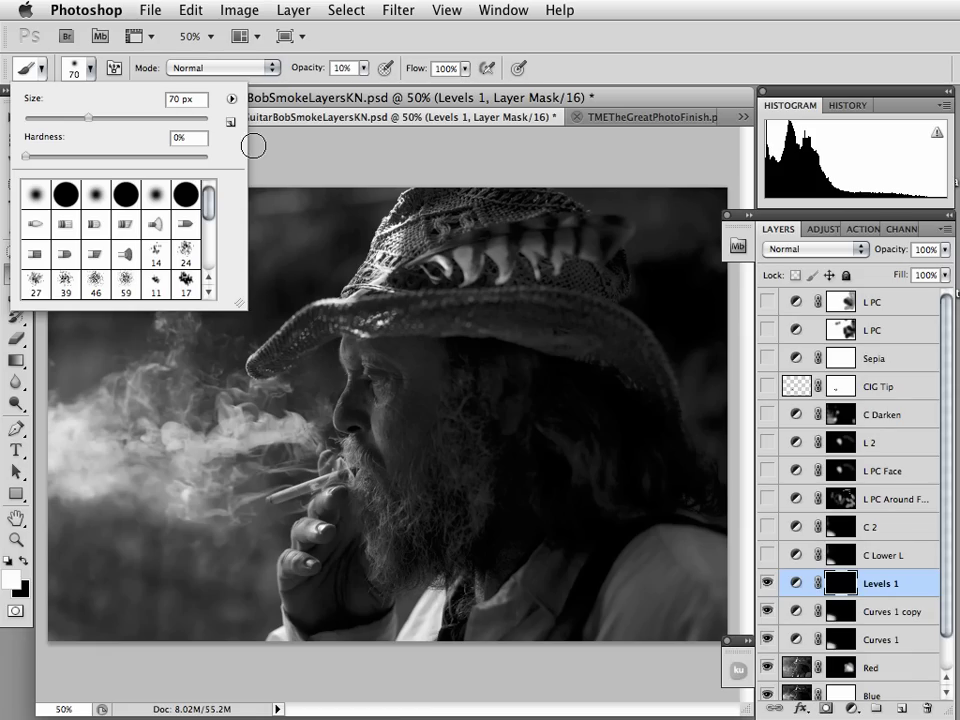
click(345, 130)
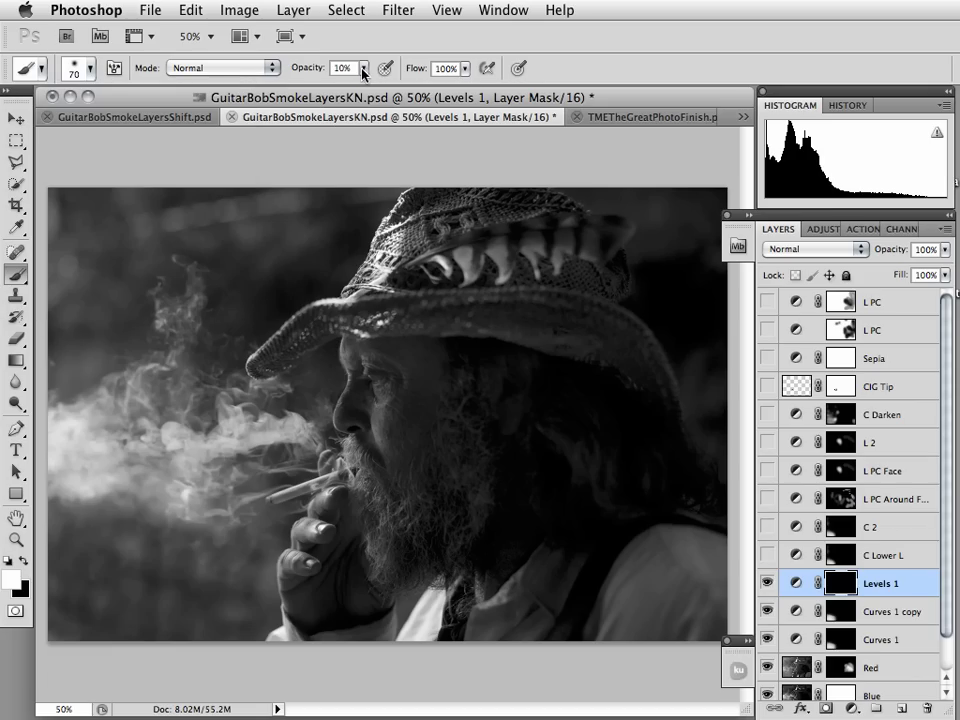
drag(363, 72, 362, 88)
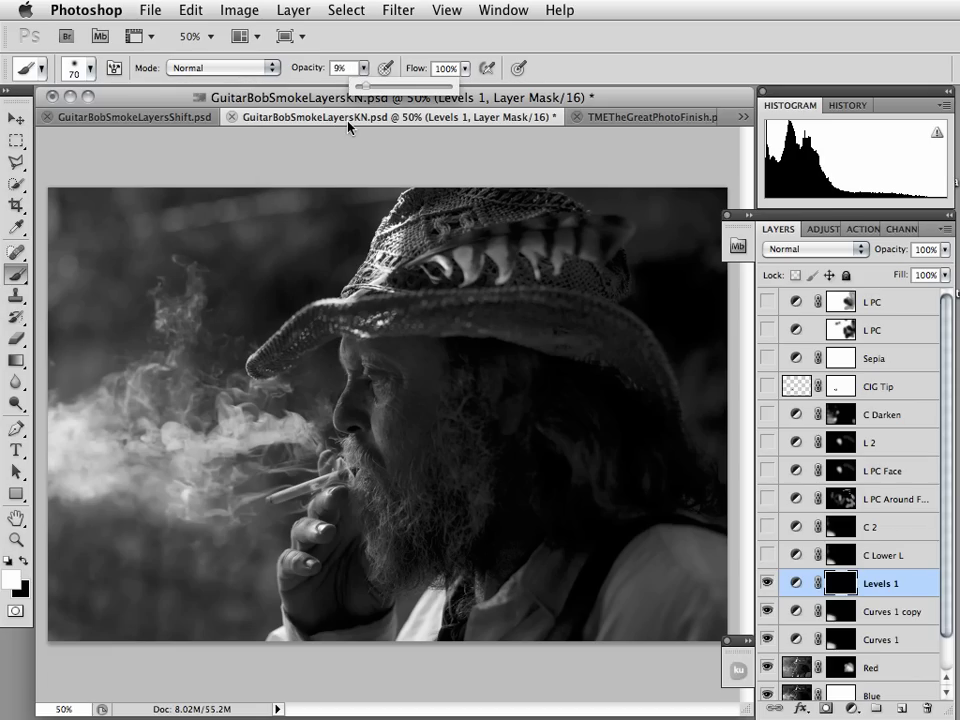
click(345, 151)
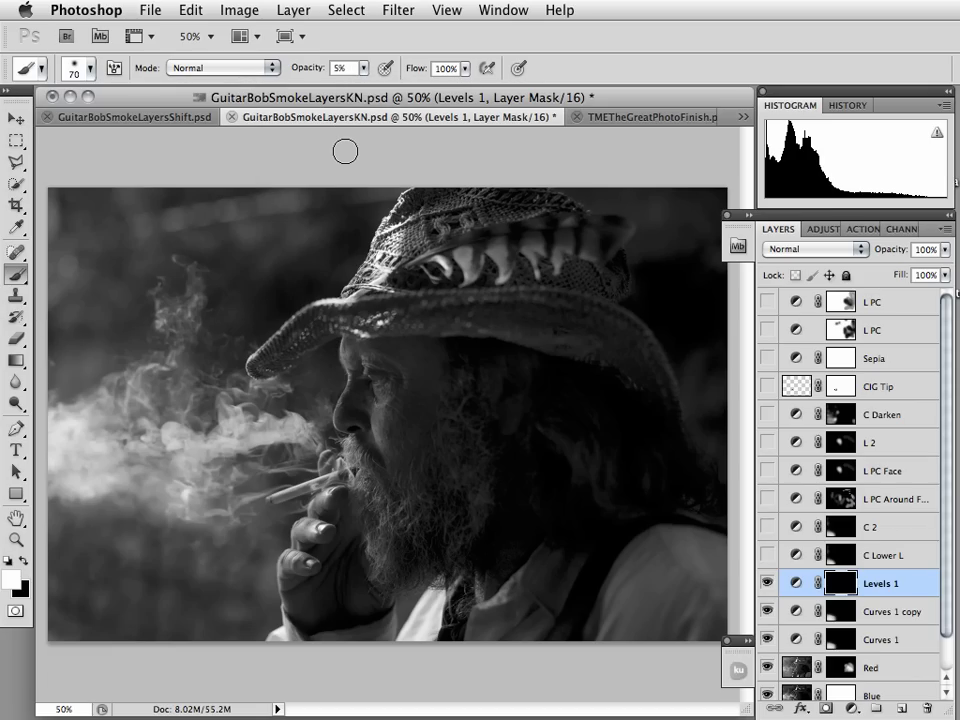
key(bracketleft)
key(bracketleft)
key(bracketleft)
key(bracketleft)
key(bracketleft)
drag(316, 305, 356, 298)
click(541, 288)
drag(525, 293, 493, 399)
- Brighten the cheek below the eye with a larger brush, and the edge of the face from forehead to nose with a 15 px brush
key(bracketright)
key(bracketright)
key(bracketright)
key(bracketright)
key(bracketright)
key(bracketleft)
key(bracketleft)
key(bracketleft)
key(bracketleft)
key(bracketleft)
key(bracketleft)
key(bracketleft)
key(bracketleft)
drag(348, 373, 371, 314)
- Compare the photo with the Levels 1 layer hidden and shown, and view its mask on its own
click(766, 583)
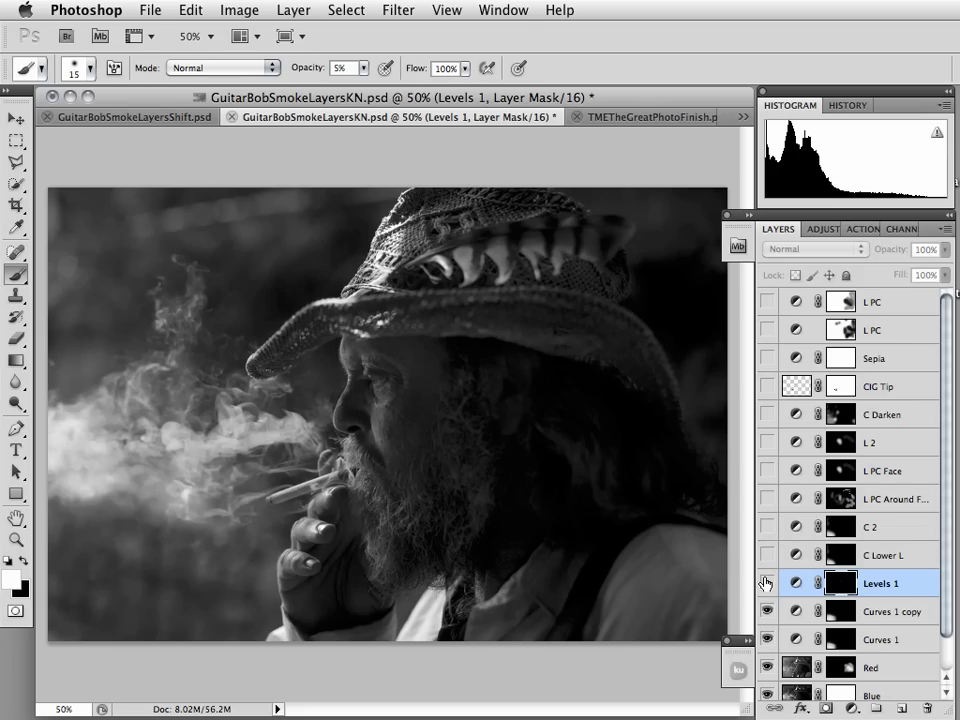
click(766, 583)
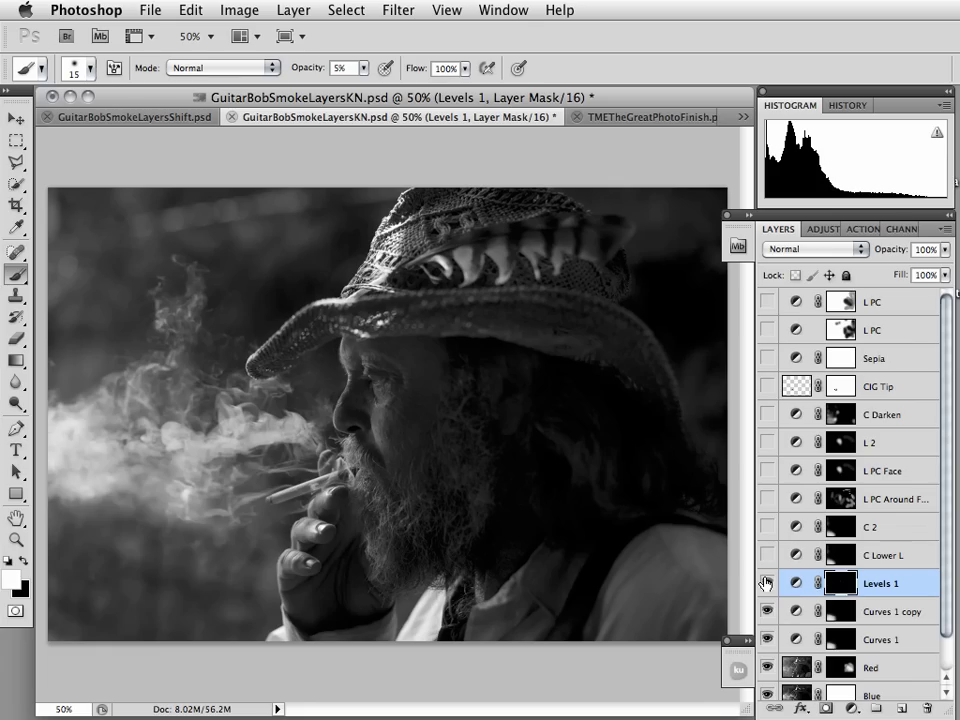
alt+click(846, 590)
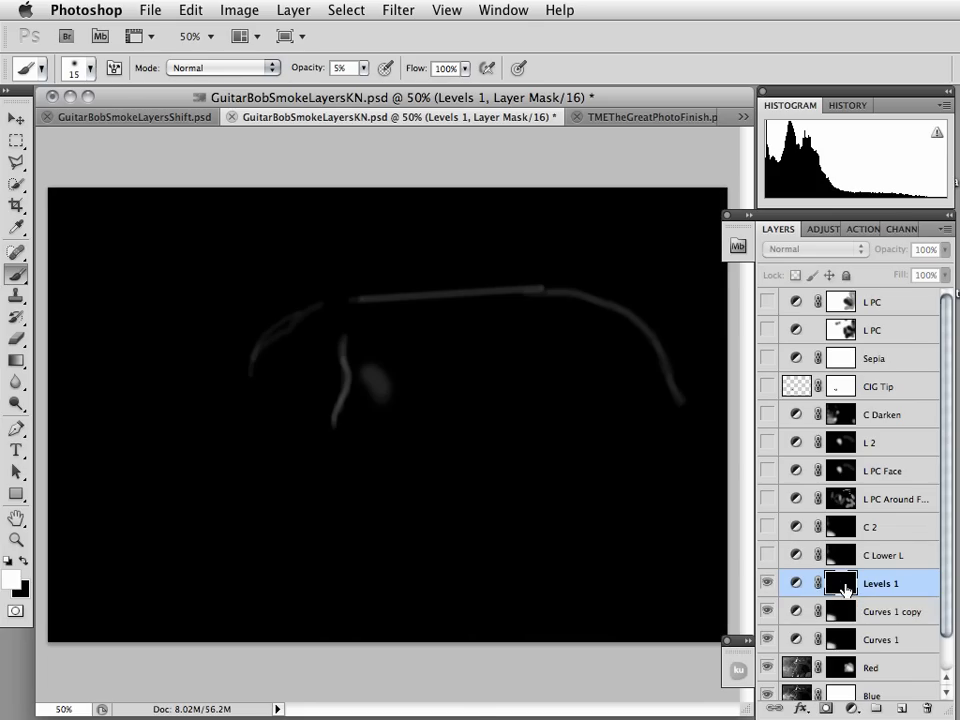
alt+click(846, 590)
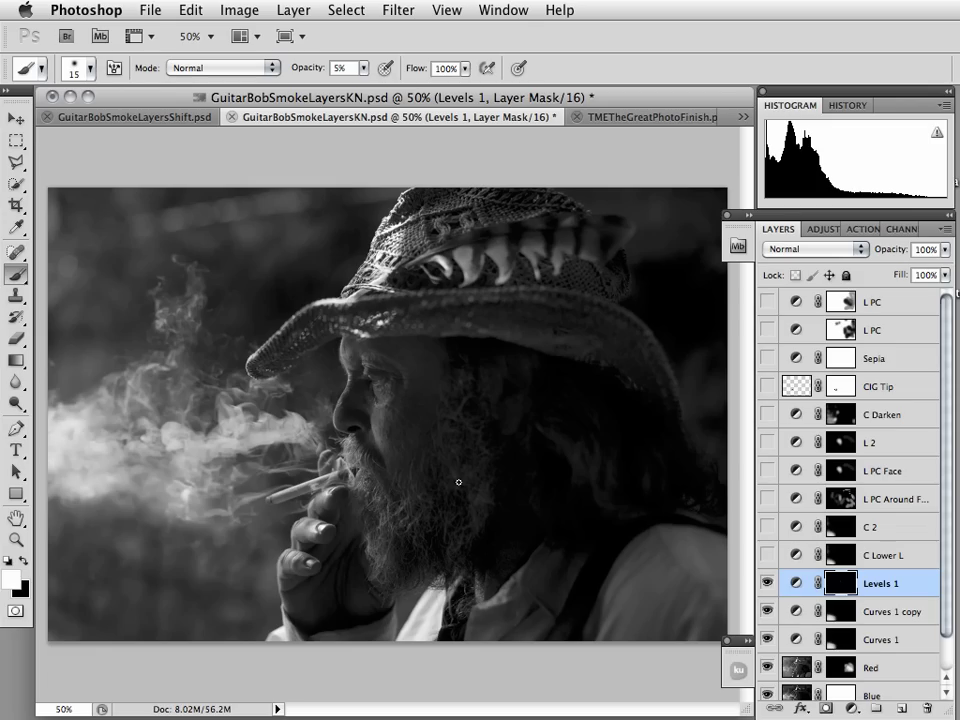
- Enlarge the brush to 70 px and paint white on the Levels 1 mask over the hand, beard, hat decoration and smoke
key(bracketright)
key(bracketright)
key(bracketright)
key(bracketright)
key(bracketright)
key(bracketright)
drag(374, 533, 356, 461)
mouse_move(353, 533)
mouse_down()
mouse_move(665, 573)
mouse_move(508, 348)
mouse_up()
drag(458, 264, 431, 253)
drag(231, 429, 179, 454)
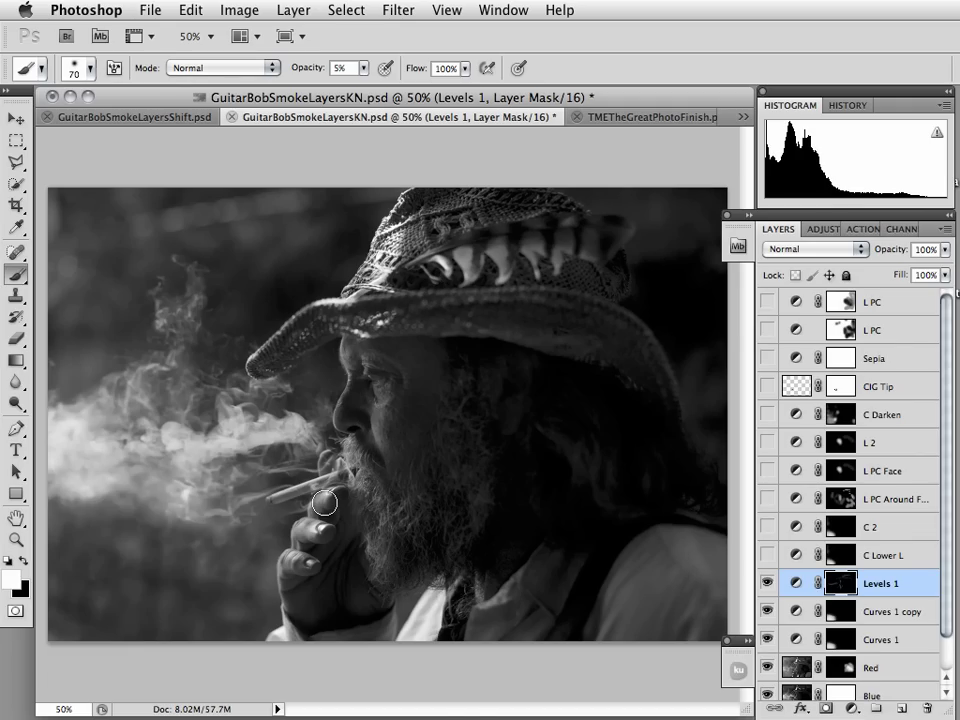
- Compare the photo with the Levels 1 layer hidden and shown, and switch to the TMETheGreatPhotoFinish.psd document
click(767, 586)
click(767, 586)
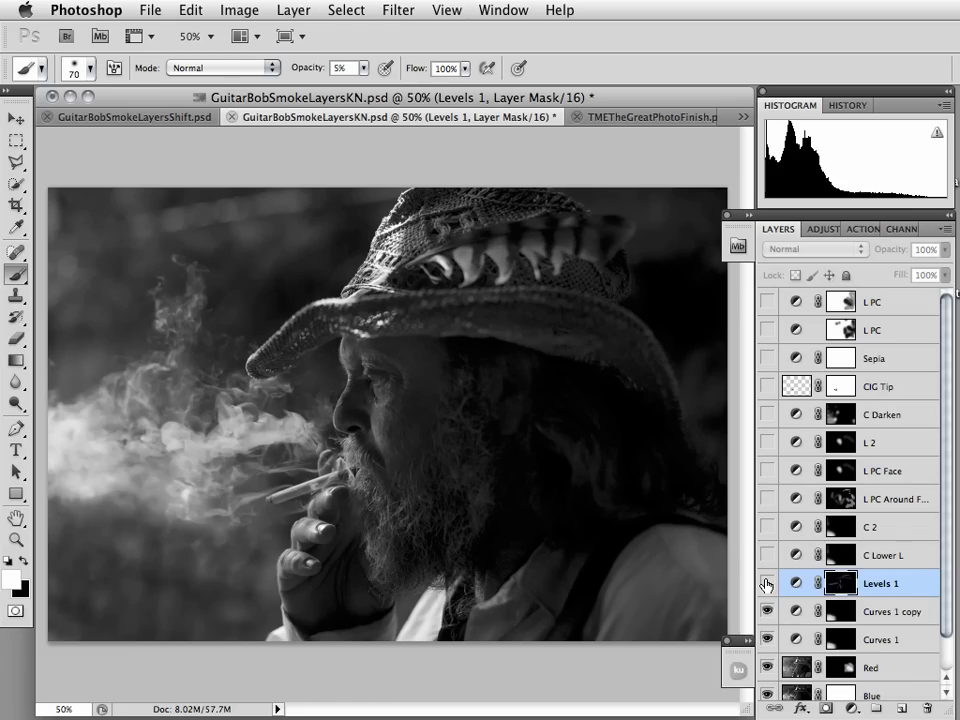
click(767, 586)
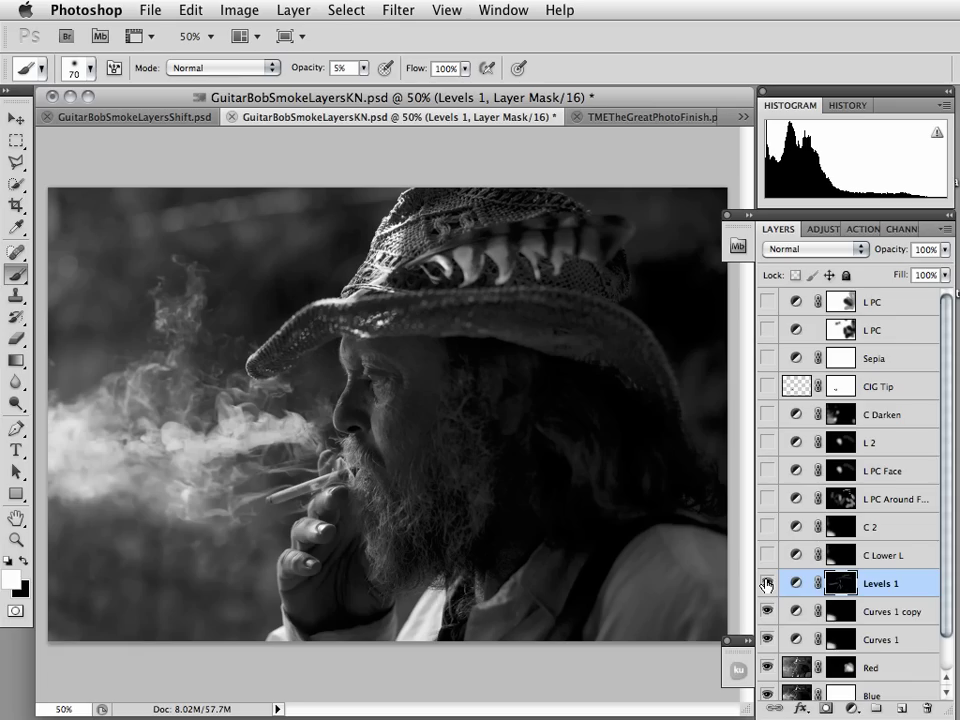
click(664, 117)
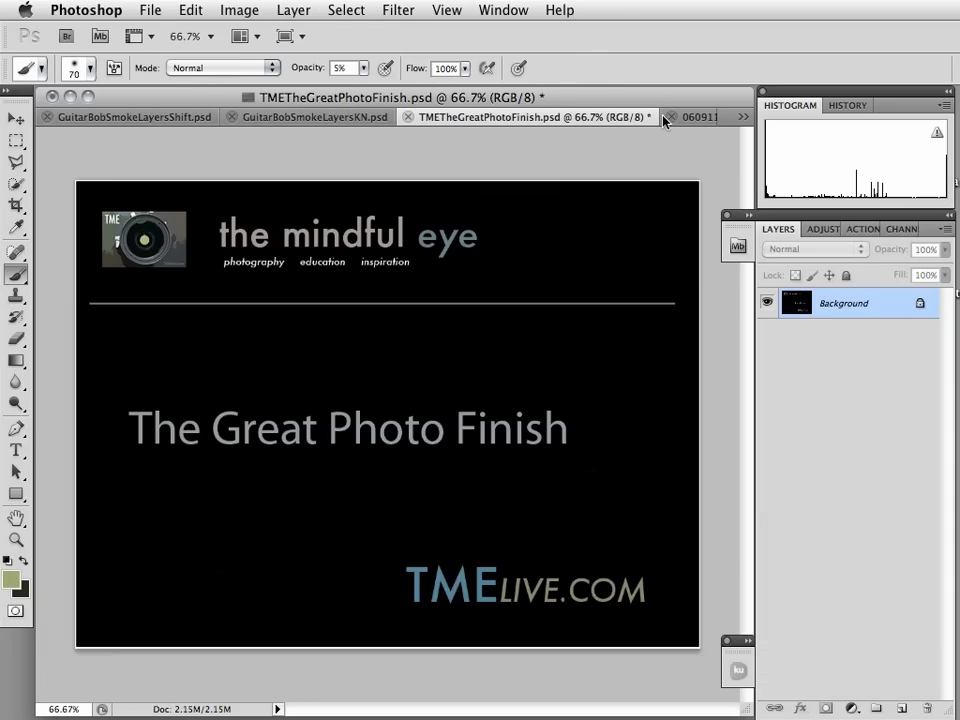